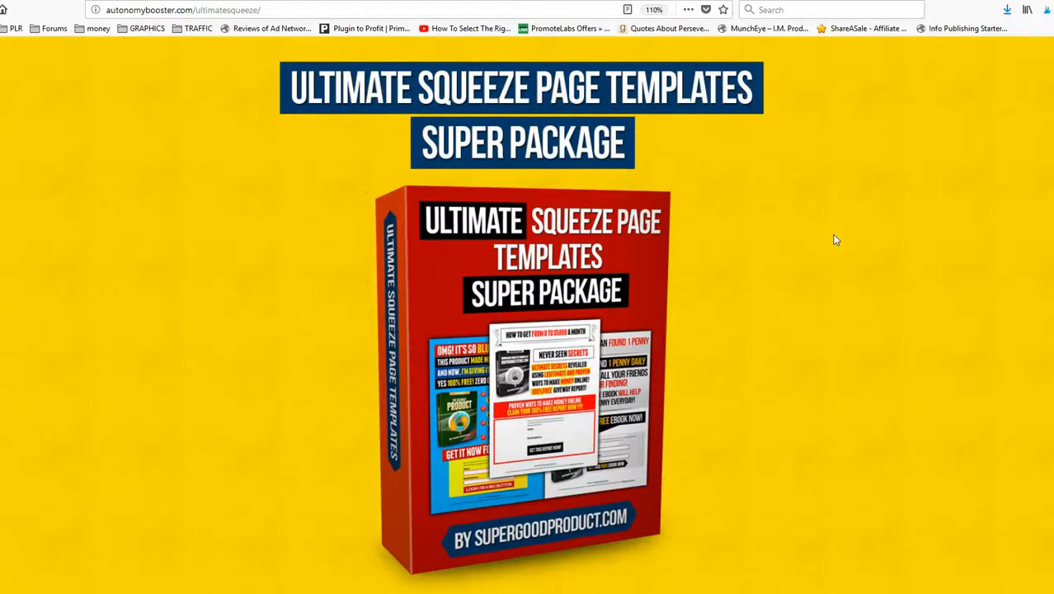
{"action": "scroll", "coordinate": [835, 240], "scroll_direction": "down", "scroll_amount": 2}
{"action": "scroll", "coordinate": [834, 240], "scroll_direction": "up", "scroll_amount": 2}
{"action": "scroll", "coordinate": [785, 337], "scroll_direction": "down", "scroll_amount": 5}
{"action": "scroll", "coordinate": [786, 337], "scroll_direction": "down", "scroll_amount": 2}
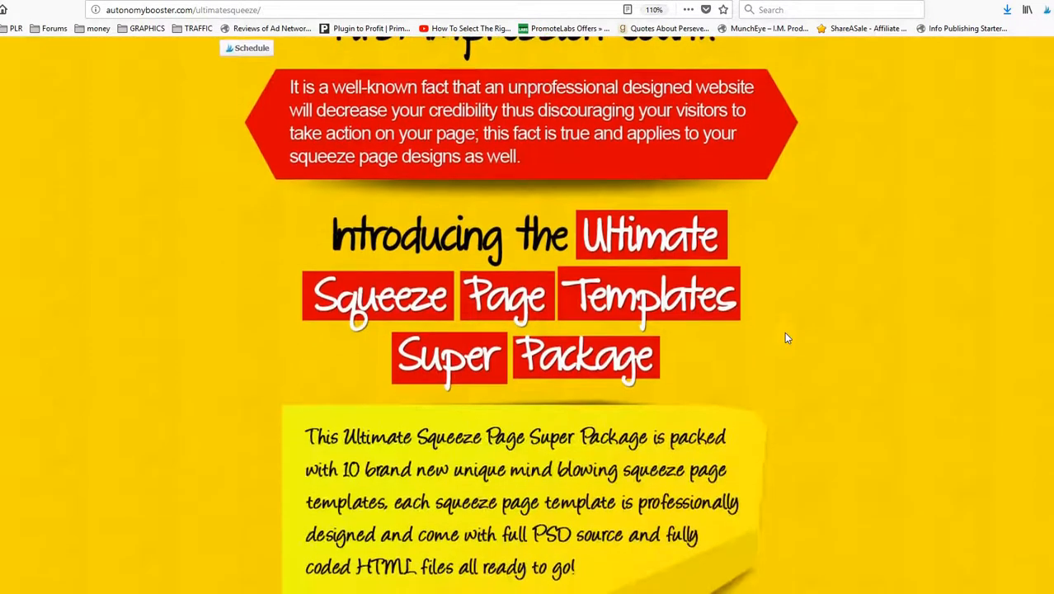
{"action": "scroll", "coordinate": [786, 337], "scroll_direction": "down", "scroll_amount": 5}
{"action": "scroll", "coordinate": [798, 331], "scroll_direction": "down", "scroll_amount": 2}
{"action": "scroll", "coordinate": [851, 330], "scroll_direction": "down", "scroll_amount": 3}
{"action": "scroll", "coordinate": [851, 330], "scroll_direction": "down", "scroll_amount": 3}
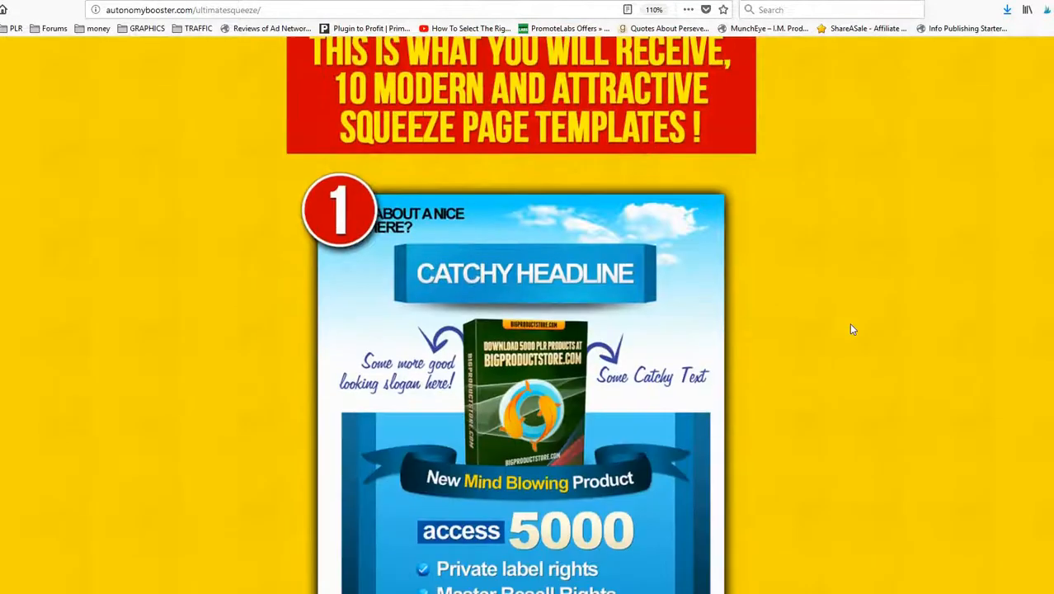
{"action": "scroll", "coordinate": [851, 329], "scroll_direction": "down", "scroll_amount": 1}
{"action": "scroll", "coordinate": [852, 328], "scroll_direction": "down", "scroll_amount": 1}
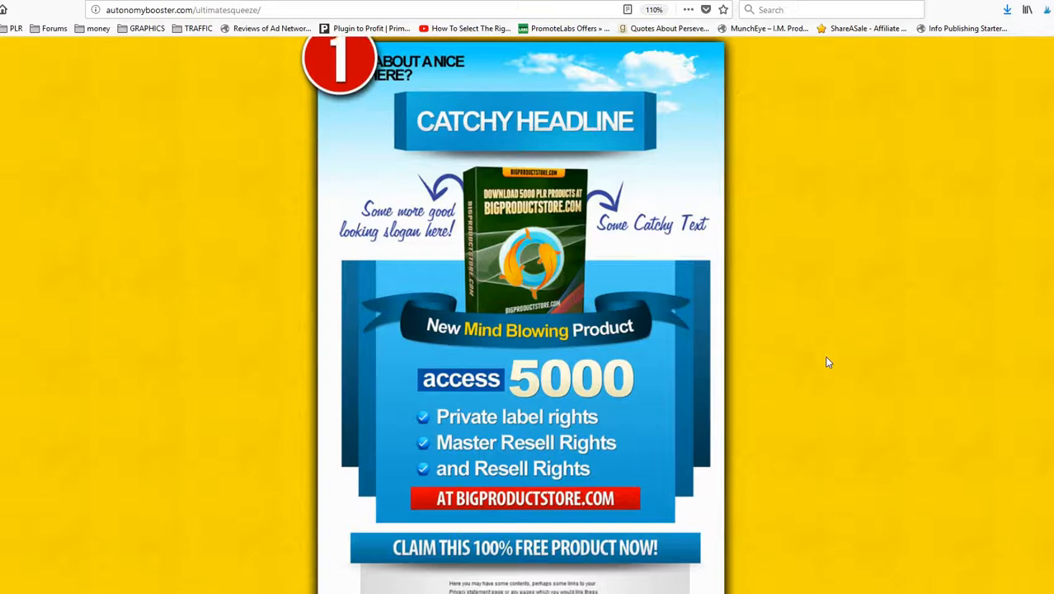
{"action": "scroll", "coordinate": [793, 356], "scroll_direction": "down", "scroll_amount": 3}
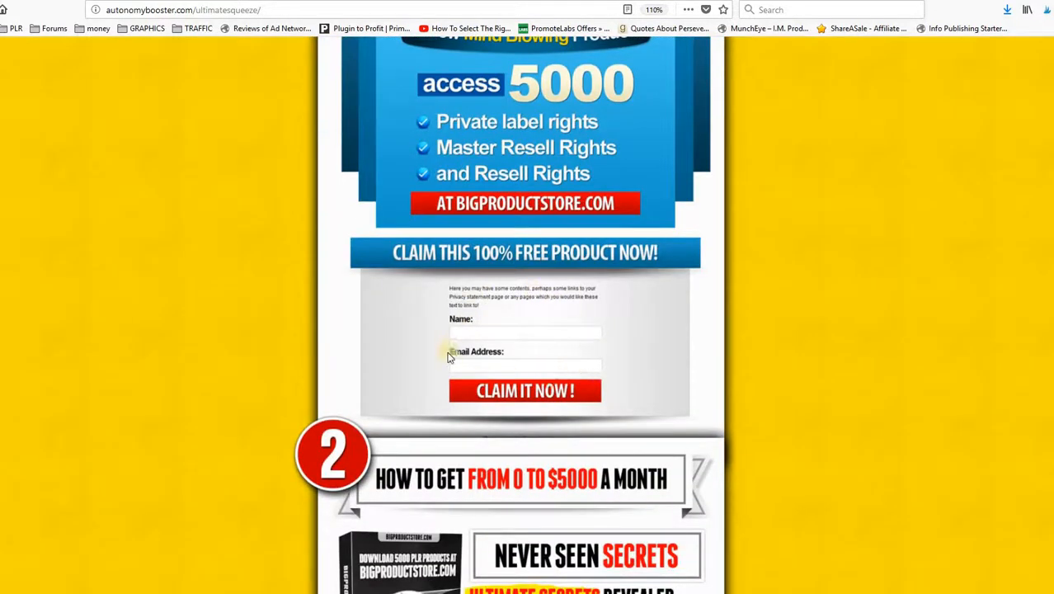
{"action": "scroll", "coordinate": [830, 293], "scroll_direction": "down", "scroll_amount": 1}
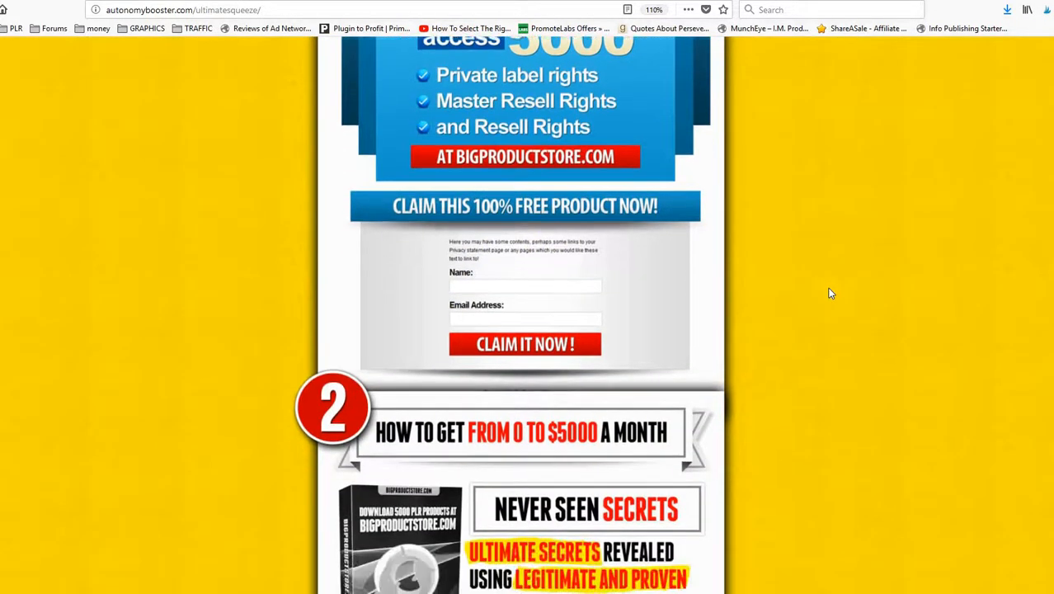
{"action": "scroll", "coordinate": [831, 292], "scroll_direction": "up", "scroll_amount": 1}
{"action": "scroll", "coordinate": [830, 293], "scroll_direction": "up", "scroll_amount": 1}
{"action": "scroll", "coordinate": [830, 293], "scroll_direction": "up", "scroll_amount": 2}
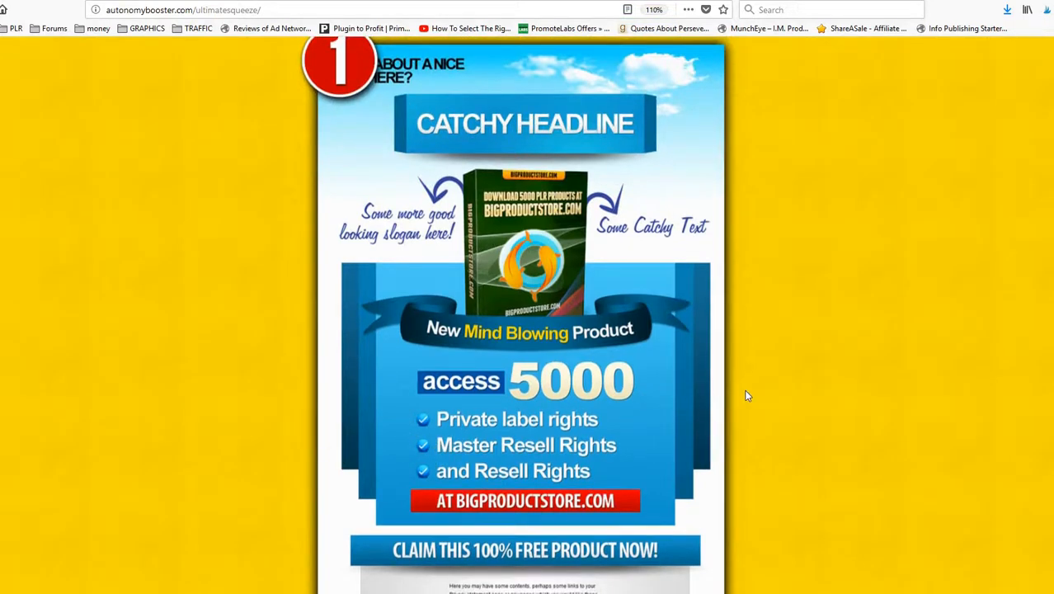
{"action": "scroll", "coordinate": [868, 346], "scroll_direction": "down", "scroll_amount": 5}
{"action": "scroll", "coordinate": [870, 352], "scroll_direction": "down", "scroll_amount": 2}
{"action": "scroll", "coordinate": [871, 353], "scroll_direction": "down", "scroll_amount": 3}
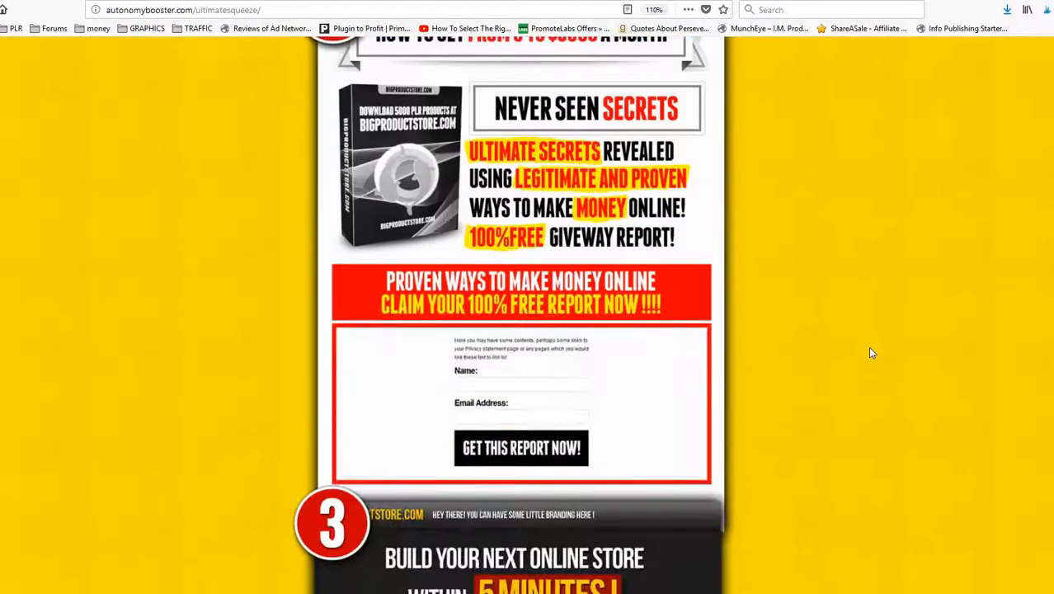
{"action": "scroll", "coordinate": [871, 353], "scroll_direction": "up", "scroll_amount": 1}
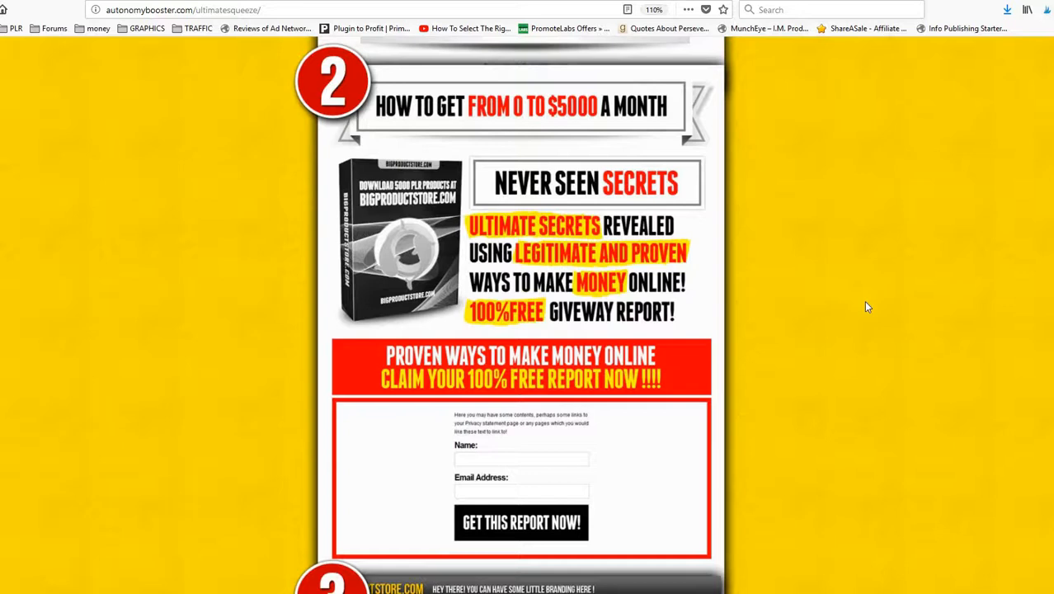
{"action": "scroll", "coordinate": [865, 312], "scroll_direction": "down", "scroll_amount": 6}
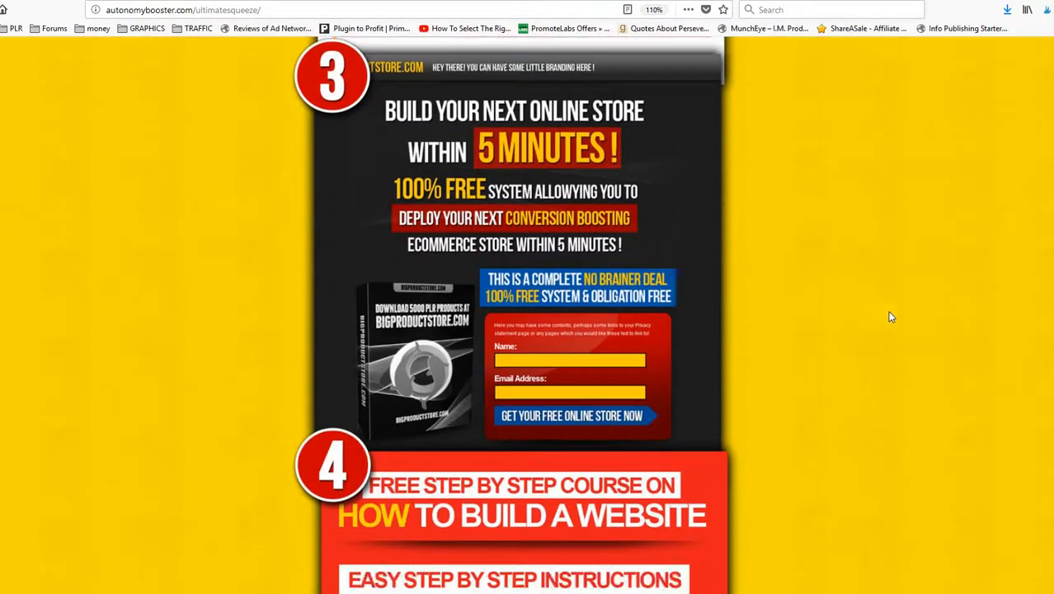
{"action": "scroll", "coordinate": [865, 305], "scroll_direction": "down", "scroll_amount": 1}
{"action": "scroll", "coordinate": [882, 268], "scroll_direction": "down", "scroll_amount": 2}
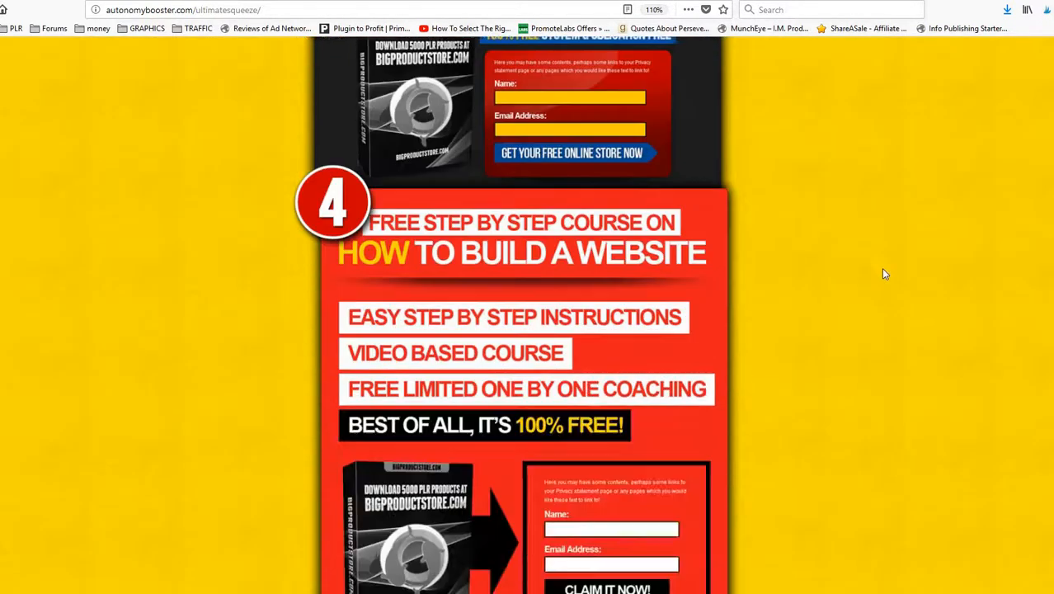
{"action": "scroll", "coordinate": [882, 273], "scroll_direction": "down", "scroll_amount": 1}
{"action": "scroll", "coordinate": [882, 272], "scroll_direction": "down", "scroll_amount": 3}
{"action": "scroll", "coordinate": [882, 274], "scroll_direction": "down", "scroll_amount": 1}
{"action": "scroll", "coordinate": [882, 274], "scroll_direction": "down", "scroll_amount": 2}
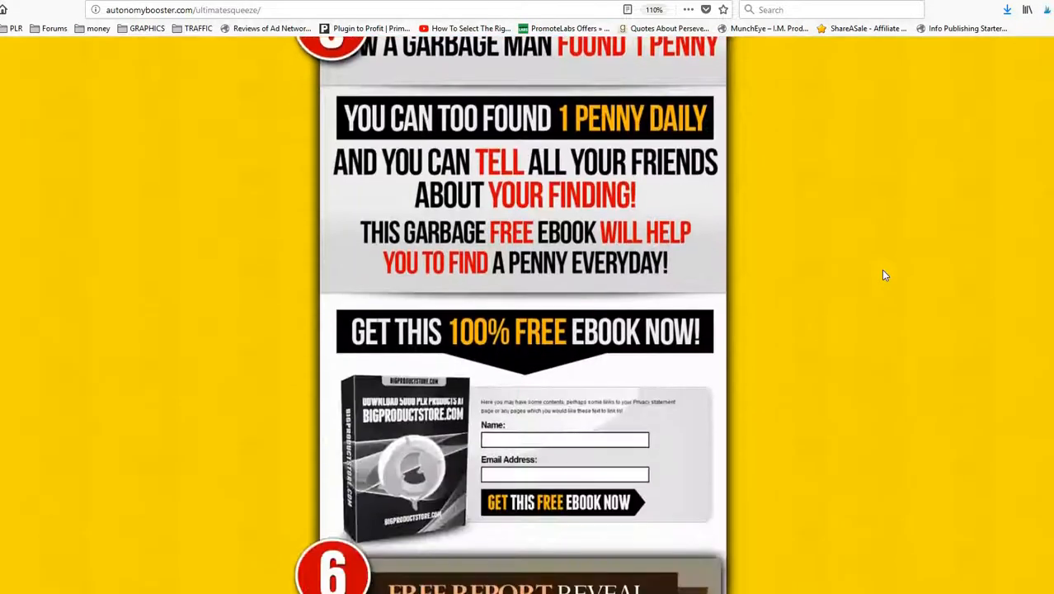
{"action": "scroll", "coordinate": [882, 275], "scroll_direction": "down", "scroll_amount": 3}
{"action": "scroll", "coordinate": [882, 275], "scroll_direction": "up", "scroll_amount": 1}
{"action": "scroll", "coordinate": [883, 274], "scroll_direction": "up", "scroll_amount": 1}
{"action": "scroll", "coordinate": [882, 275], "scroll_direction": "up", "scroll_amount": 1}
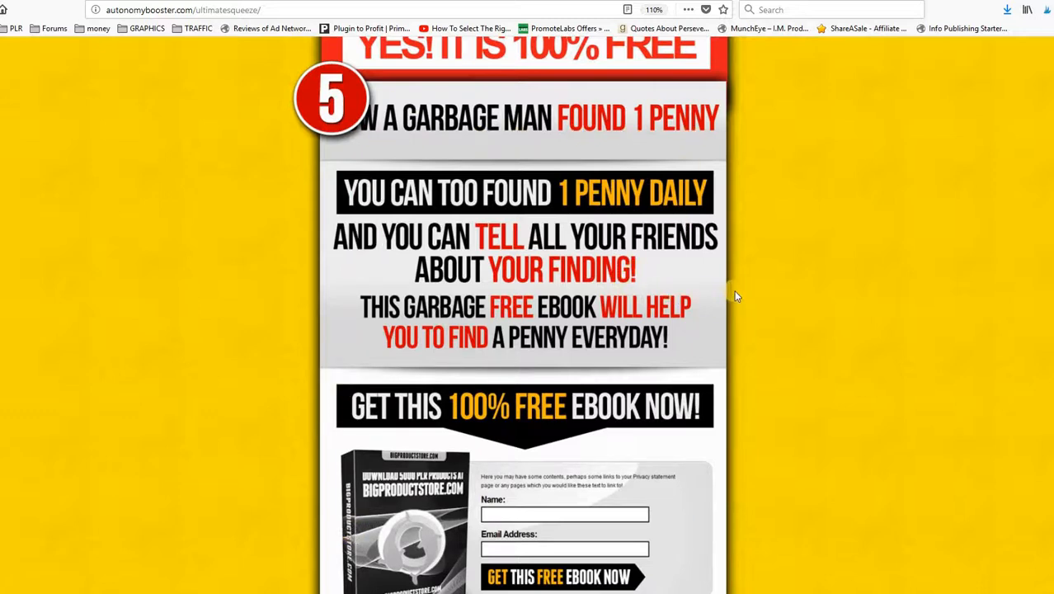
{"action": "scroll", "coordinate": [733, 314], "scroll_direction": "down", "scroll_amount": 2}
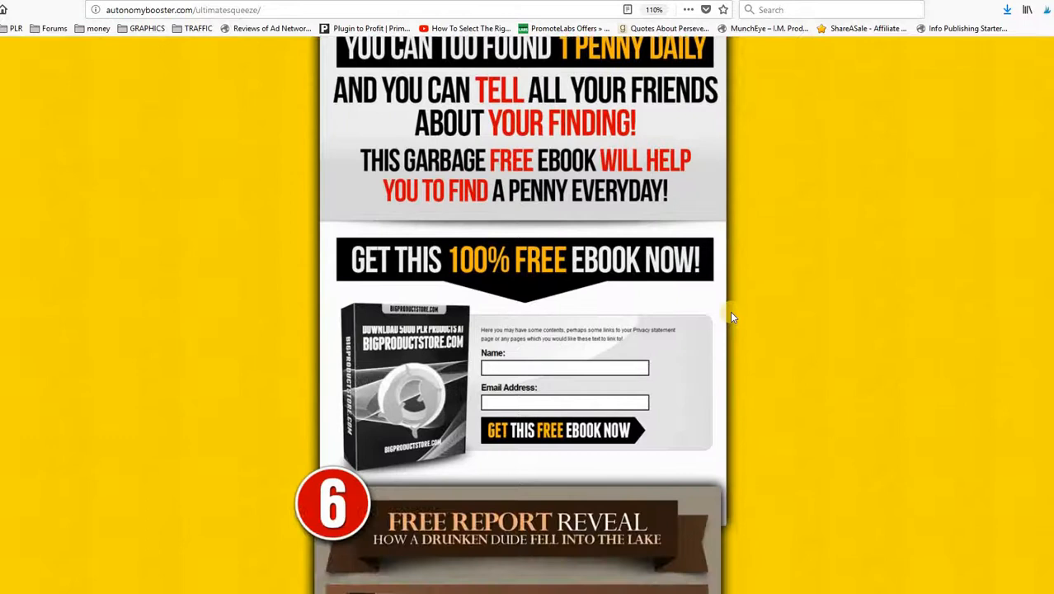
{"action": "scroll", "coordinate": [731, 317], "scroll_direction": "down", "scroll_amount": 2}
{"action": "scroll", "coordinate": [732, 316], "scroll_direction": "down", "scroll_amount": 1}
{"action": "scroll", "coordinate": [730, 314], "scroll_direction": "down", "scroll_amount": 2}
{"action": "scroll", "coordinate": [730, 313], "scroll_direction": "down", "scroll_amount": 1}
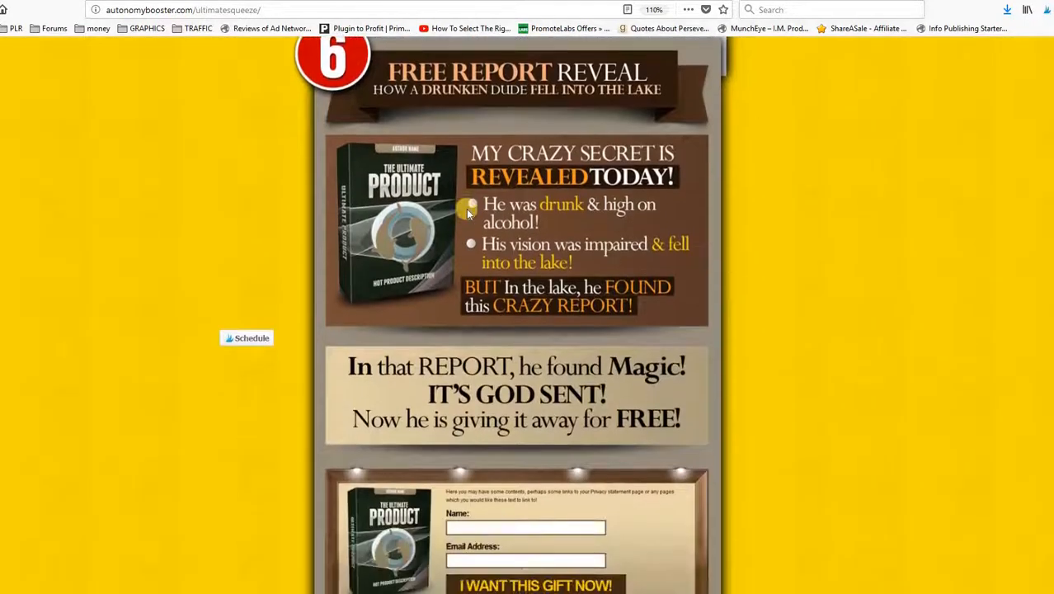
{"action": "scroll", "coordinate": [766, 316], "scroll_direction": "down", "scroll_amount": 1}
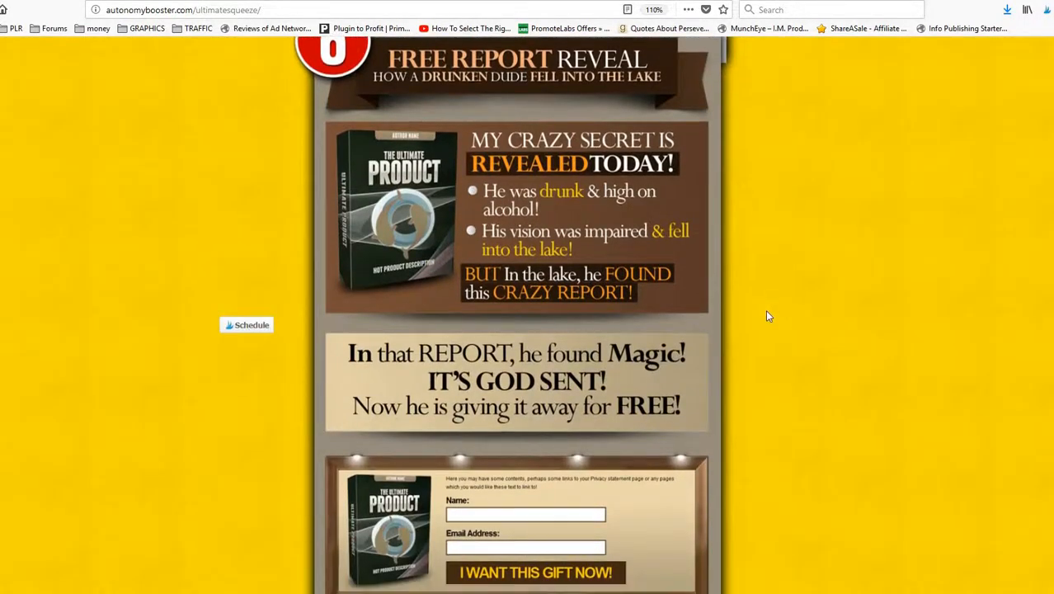
{"action": "scroll", "coordinate": [765, 316], "scroll_direction": "down", "scroll_amount": 1}
{"action": "scroll", "coordinate": [761, 314], "scroll_direction": "down", "scroll_amount": 2}
{"action": "scroll", "coordinate": [763, 315], "scroll_direction": "down", "scroll_amount": 2}
{"action": "scroll", "coordinate": [762, 314], "scroll_direction": "down", "scroll_amount": 2}
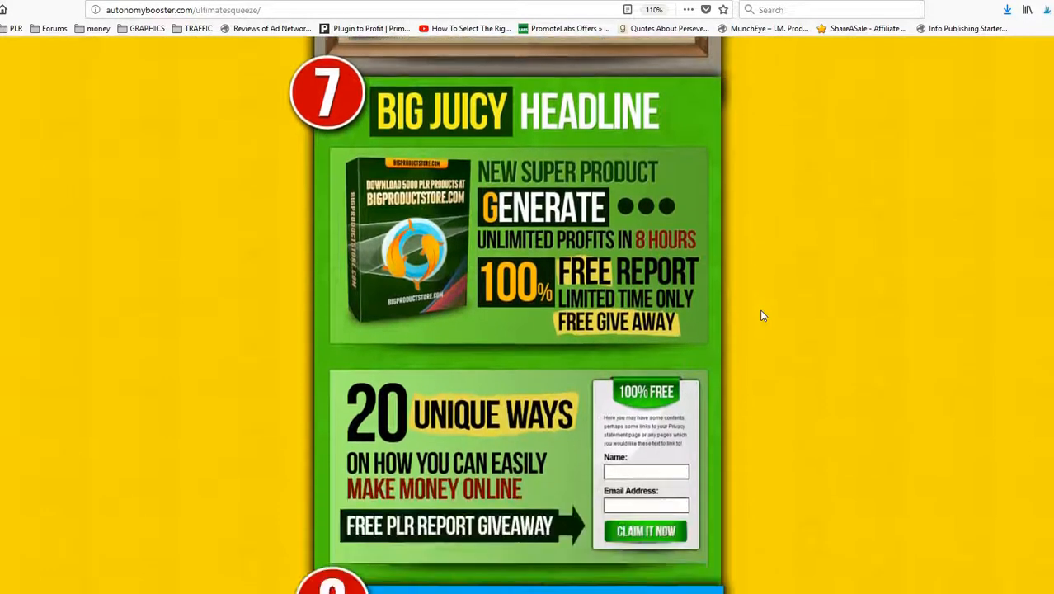
{"action": "scroll", "coordinate": [762, 313], "scroll_direction": "down", "scroll_amount": 1}
{"action": "scroll", "coordinate": [802, 309], "scroll_direction": "down", "scroll_amount": 1}
{"action": "scroll", "coordinate": [825, 313], "scroll_direction": "up", "scroll_amount": 1}
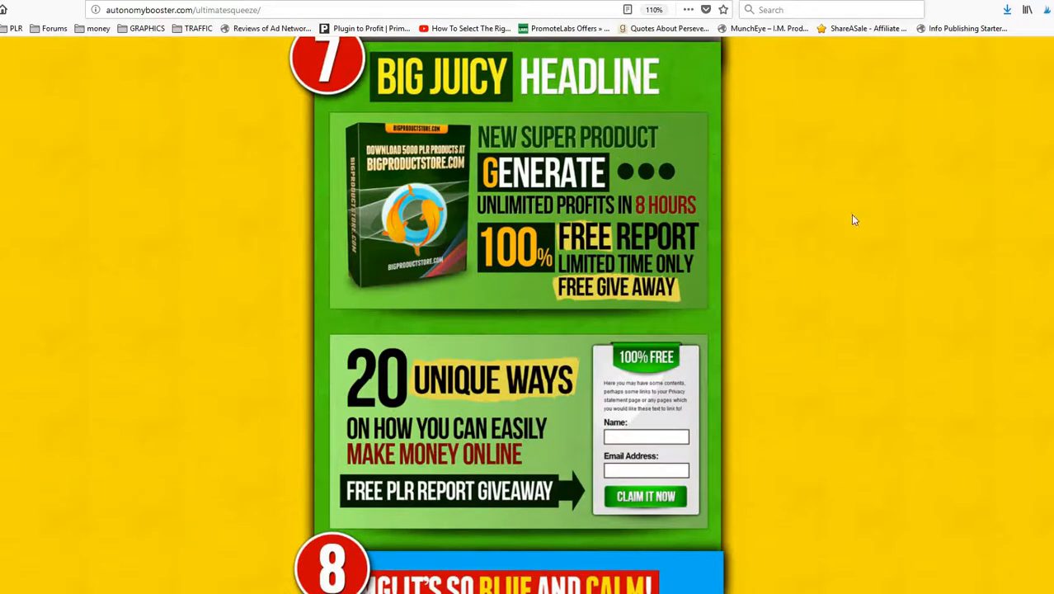
{"action": "scroll", "coordinate": [883, 295], "scroll_direction": "down", "scroll_amount": 1}
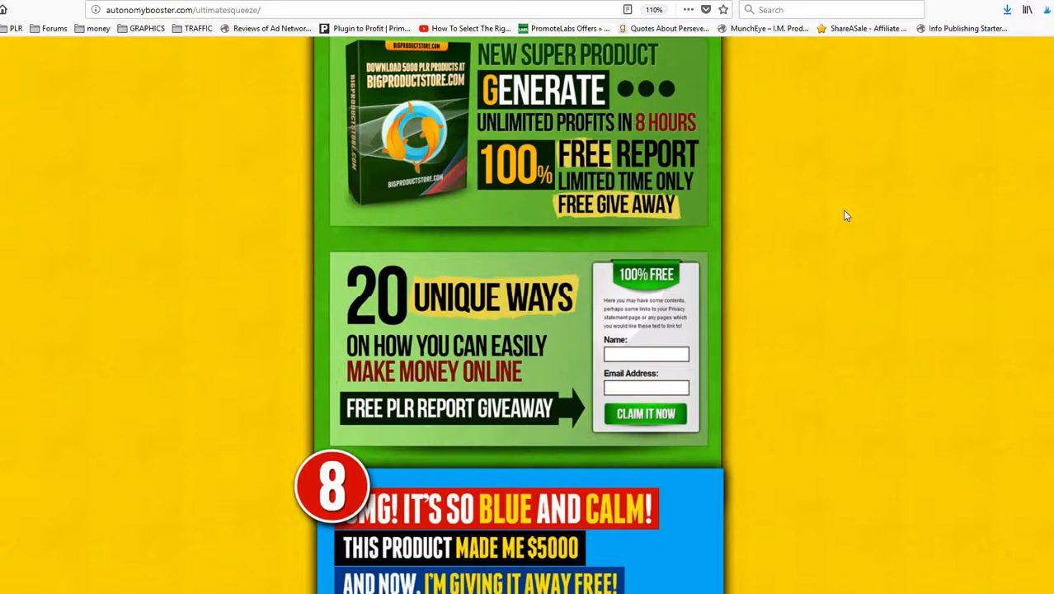
{"action": "scroll", "coordinate": [842, 210], "scroll_direction": "down", "scroll_amount": 2}
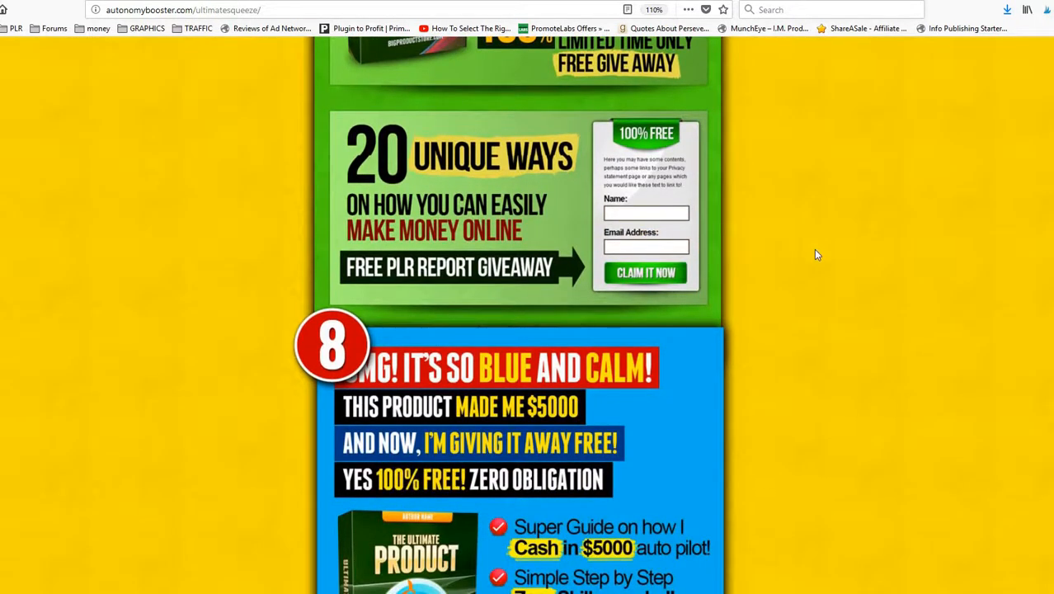
{"action": "scroll", "coordinate": [813, 249], "scroll_direction": "down", "scroll_amount": 5}
{"action": "scroll", "coordinate": [815, 255], "scroll_direction": "down", "scroll_amount": 2}
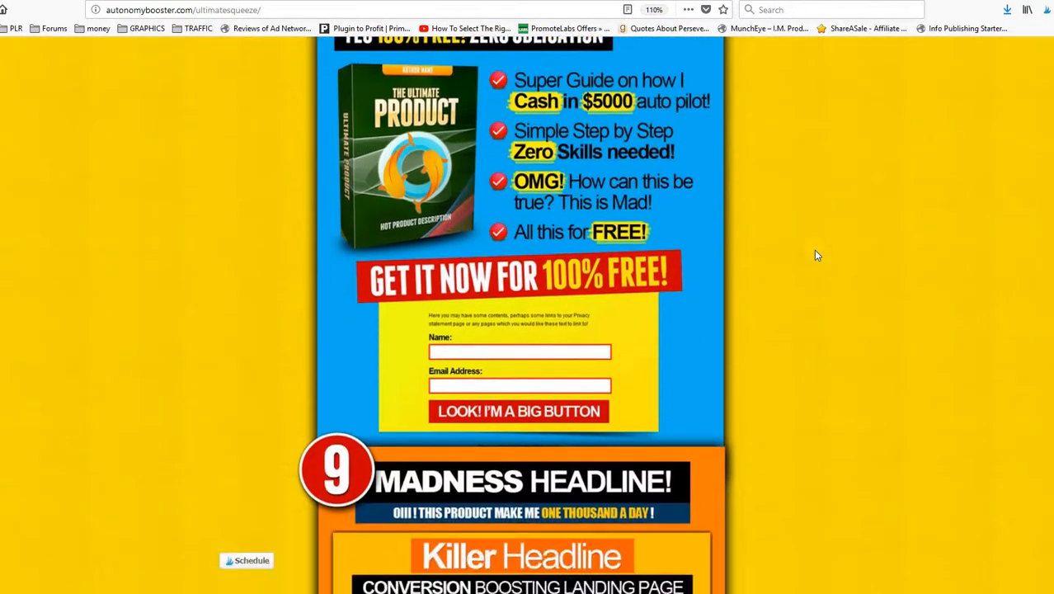
{"action": "scroll", "coordinate": [815, 255], "scroll_direction": "down", "scroll_amount": 3}
{"action": "scroll", "coordinate": [814, 255], "scroll_direction": "down", "scroll_amount": 1}
{"action": "scroll", "coordinate": [815, 255], "scroll_direction": "down", "scroll_amount": 1}
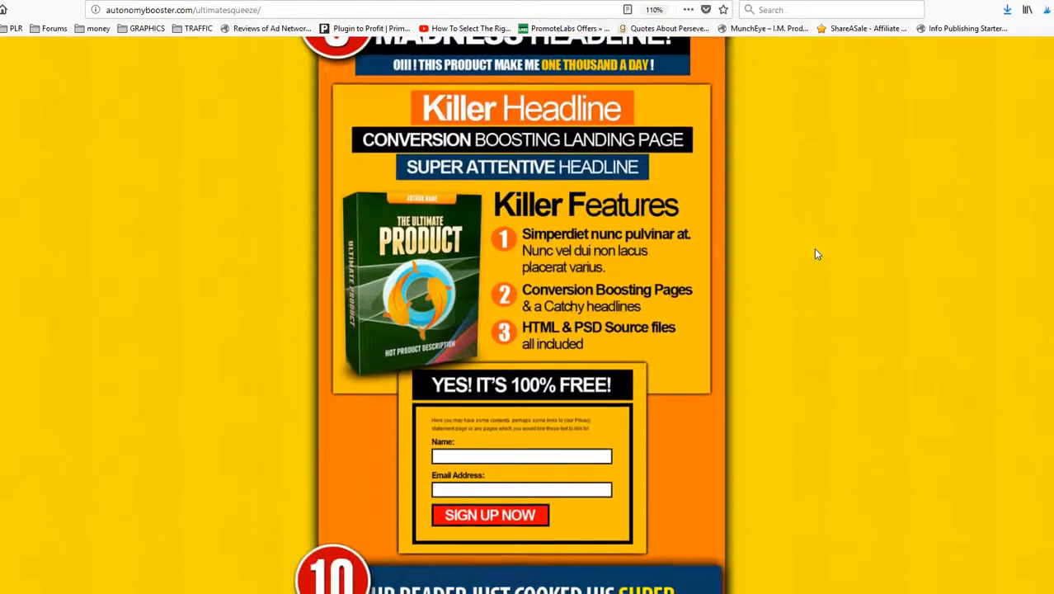
{"action": "scroll", "coordinate": [815, 255], "scroll_direction": "down", "scroll_amount": 3}
{"action": "scroll", "coordinate": [814, 255], "scroll_direction": "down", "scroll_amount": 4}
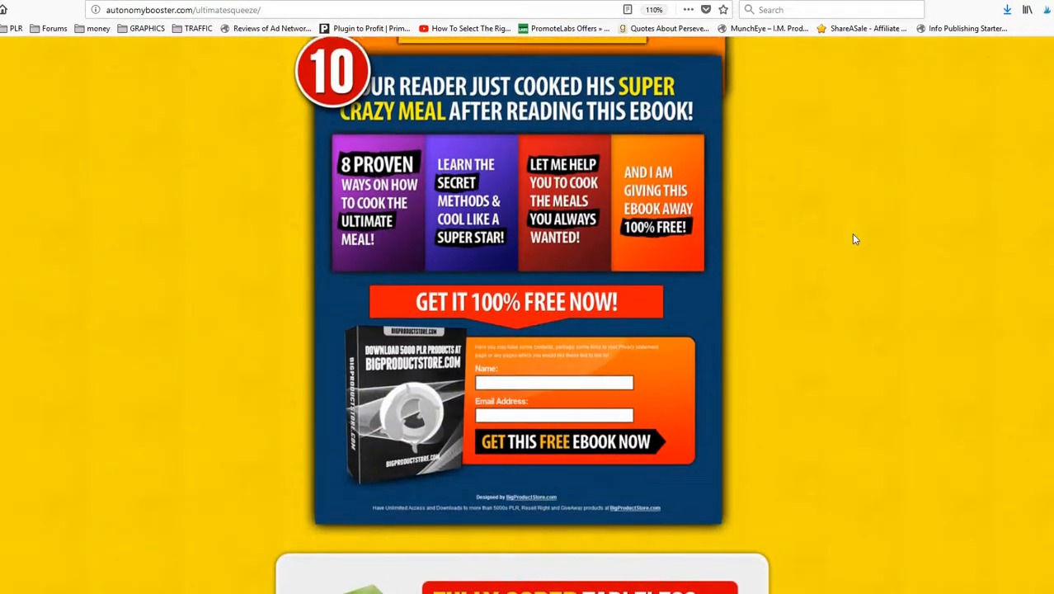
{"action": "scroll", "coordinate": [845, 237], "scroll_direction": "up", "scroll_amount": 3}
{"action": "scroll", "coordinate": [845, 237], "scroll_direction": "up", "scroll_amount": 5}
{"action": "scroll", "coordinate": [849, 247], "scroll_direction": "up", "scroll_amount": 5}
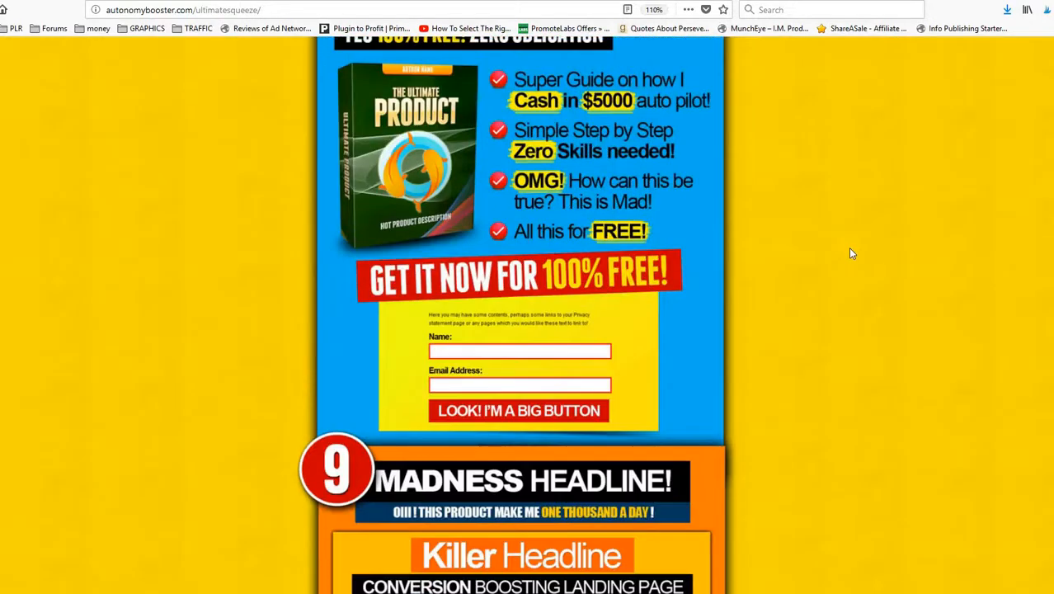
{"action": "scroll", "coordinate": [849, 252], "scroll_direction": "up", "scroll_amount": 5}
{"action": "scroll", "coordinate": [845, 254], "scroll_direction": "up", "scroll_amount": 6}
{"action": "scroll", "coordinate": [839, 257], "scroll_direction": "up", "scroll_amount": 5}
{"action": "scroll", "coordinate": [839, 257], "scroll_direction": "up", "scroll_amount": 5}
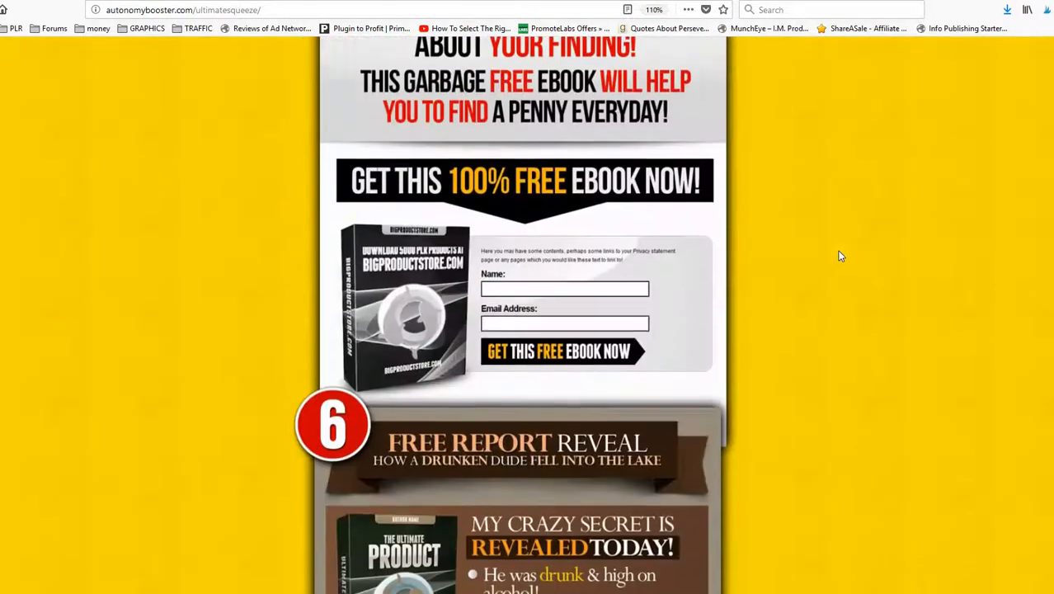
{"action": "scroll", "coordinate": [839, 256], "scroll_direction": "up", "scroll_amount": 1}
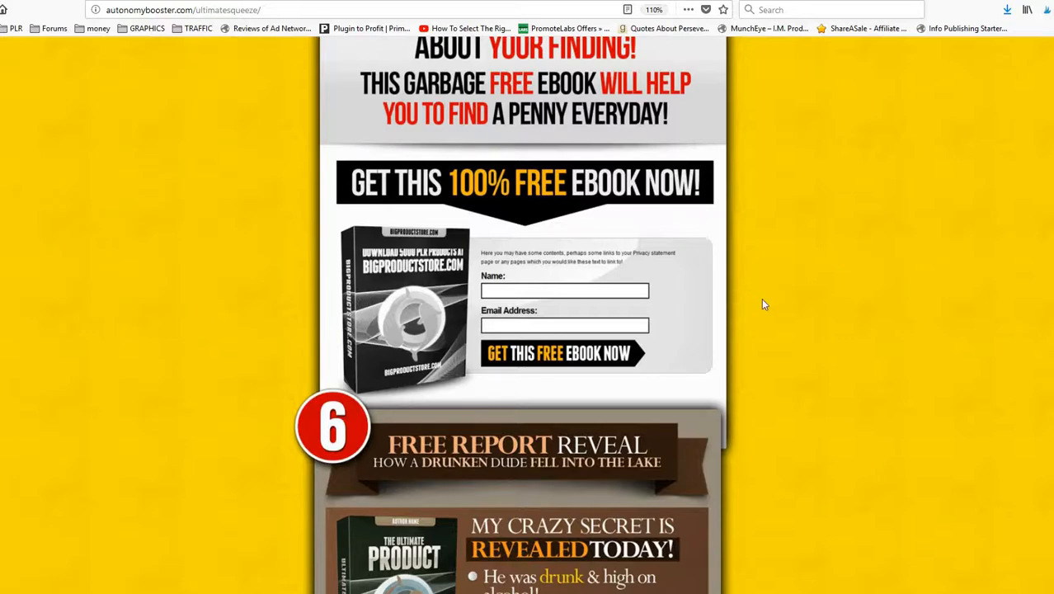
{"action": "scroll", "coordinate": [784, 321], "scroll_direction": "up", "scroll_amount": 4}
{"action": "scroll", "coordinate": [804, 332], "scroll_direction": "up", "scroll_amount": 6}
{"action": "scroll", "coordinate": [804, 332], "scroll_direction": "up", "scroll_amount": 2}
{"action": "scroll", "coordinate": [805, 337], "scroll_direction": "up", "scroll_amount": 5}
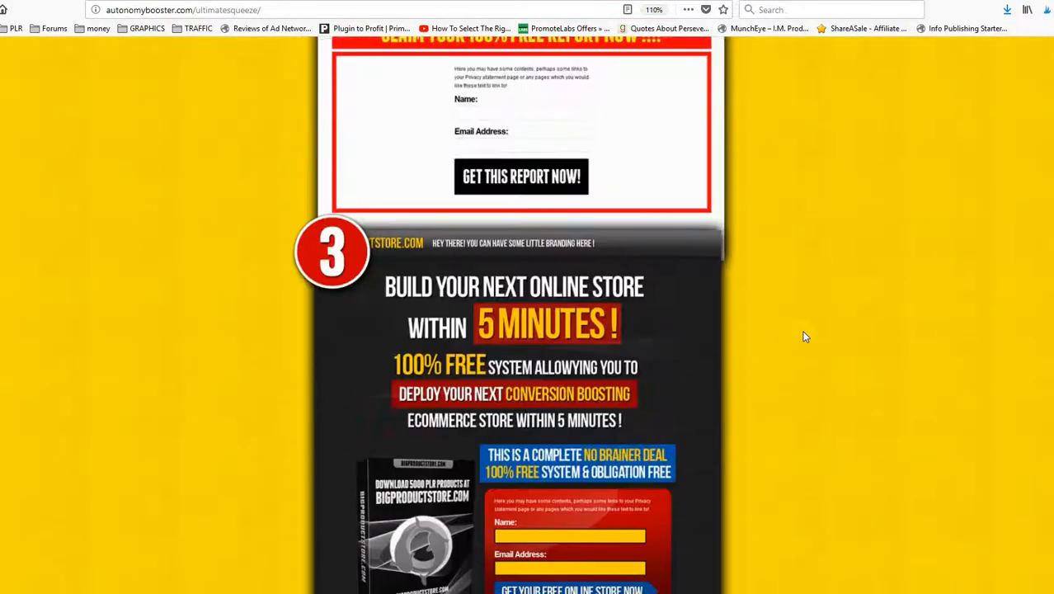
{"action": "scroll", "coordinate": [804, 337], "scroll_direction": "up", "scroll_amount": 3}
{"action": "scroll", "coordinate": [804, 336], "scroll_direction": "up", "scroll_amount": 5}
{"action": "scroll", "coordinate": [805, 338], "scroll_direction": "up", "scroll_amount": 5}
{"action": "scroll", "coordinate": [805, 338], "scroll_direction": "up", "scroll_amount": 5}
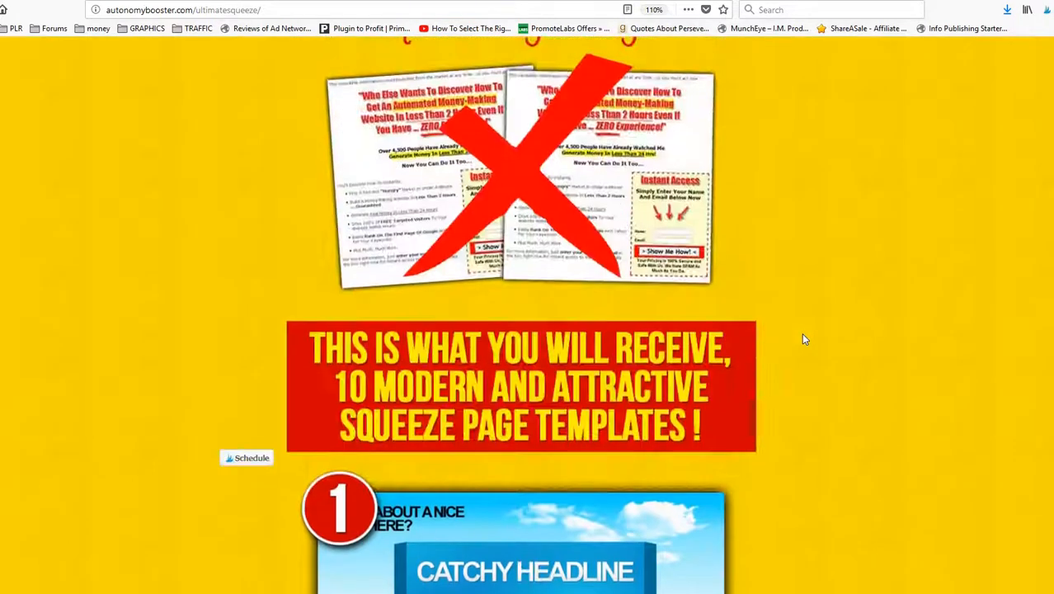
{"action": "scroll", "coordinate": [805, 339], "scroll_direction": "down", "scroll_amount": 5}
{"action": "scroll", "coordinate": [805, 339], "scroll_direction": "down", "scroll_amount": 5}
{"action": "scroll", "coordinate": [805, 339], "scroll_direction": "down", "scroll_amount": 5}
{"action": "scroll", "coordinate": [804, 339], "scroll_direction": "down", "scroll_amount": 5}
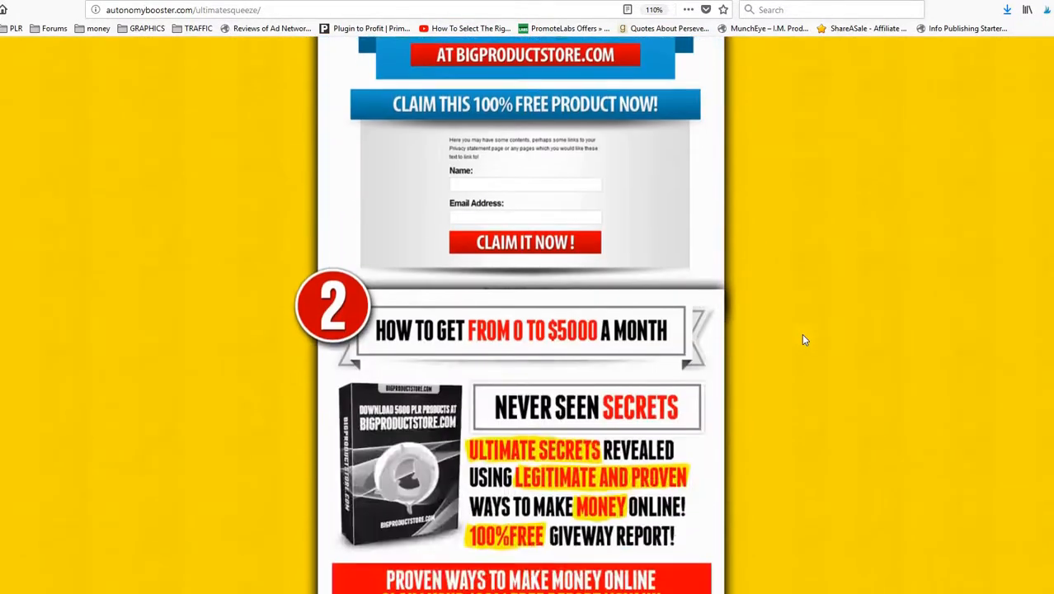
{"action": "scroll", "coordinate": [805, 339], "scroll_direction": "down", "scroll_amount": 5}
{"action": "scroll", "coordinate": [805, 338], "scroll_direction": "down", "scroll_amount": 5}
{"action": "scroll", "coordinate": [804, 338], "scroll_direction": "down", "scroll_amount": 2}
{"action": "scroll", "coordinate": [805, 338], "scroll_direction": "down", "scroll_amount": 4}
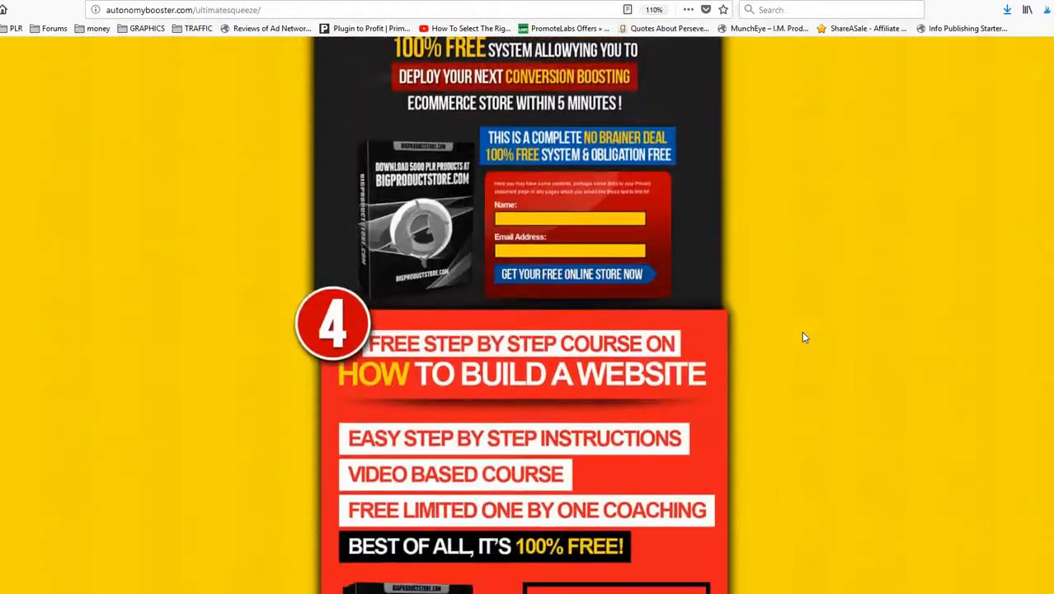
{"action": "scroll", "coordinate": [804, 336], "scroll_direction": "down", "scroll_amount": 3}
{"action": "scroll", "coordinate": [805, 336], "scroll_direction": "down", "scroll_amount": 1}
{"action": "scroll", "coordinate": [805, 337], "scroll_direction": "down", "scroll_amount": 1}
{"action": "scroll", "coordinate": [805, 336], "scroll_direction": "down", "scroll_amount": 1}
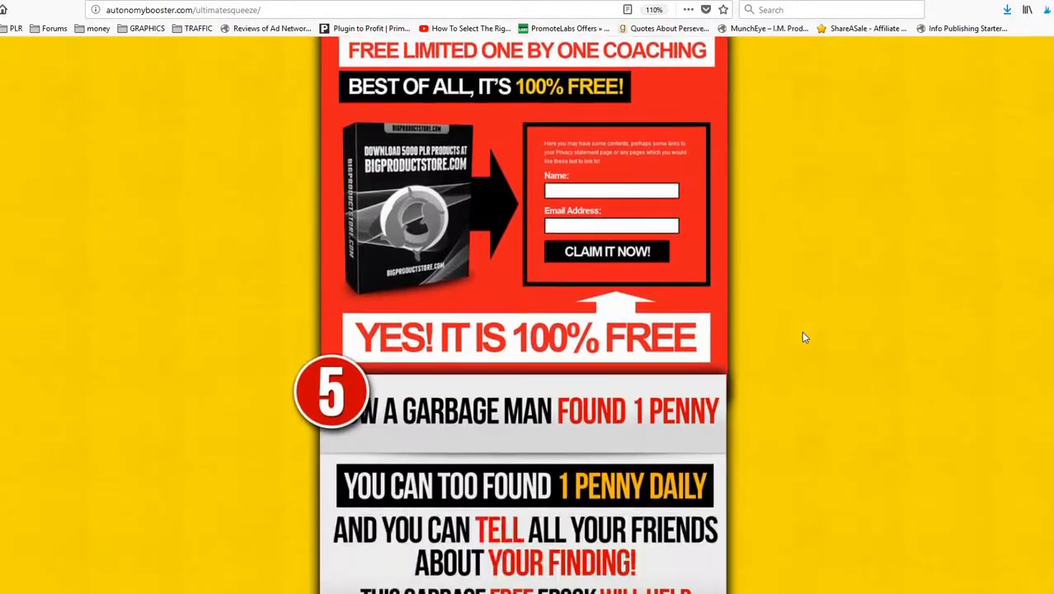
{"action": "scroll", "coordinate": [805, 337], "scroll_direction": "down", "scroll_amount": 2}
{"action": "scroll", "coordinate": [805, 337], "scroll_direction": "down", "scroll_amount": 4}
{"action": "scroll", "coordinate": [805, 337], "scroll_direction": "down", "scroll_amount": 5}
{"action": "scroll", "coordinate": [805, 337], "scroll_direction": "down", "scroll_amount": 3}
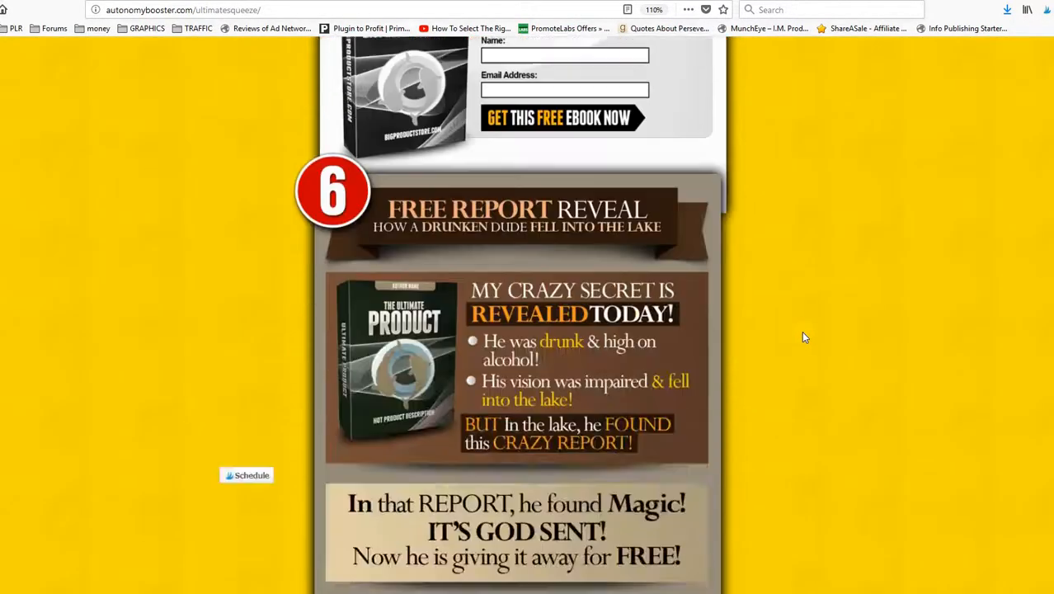
{"action": "scroll", "coordinate": [805, 337], "scroll_direction": "down", "scroll_amount": 4}
{"action": "scroll", "coordinate": [805, 337], "scroll_direction": "down", "scroll_amount": 5}
{"action": "scroll", "coordinate": [805, 337], "scroll_direction": "down", "scroll_amount": 4}
{"action": "scroll", "coordinate": [805, 338], "scroll_direction": "down", "scroll_amount": 3}
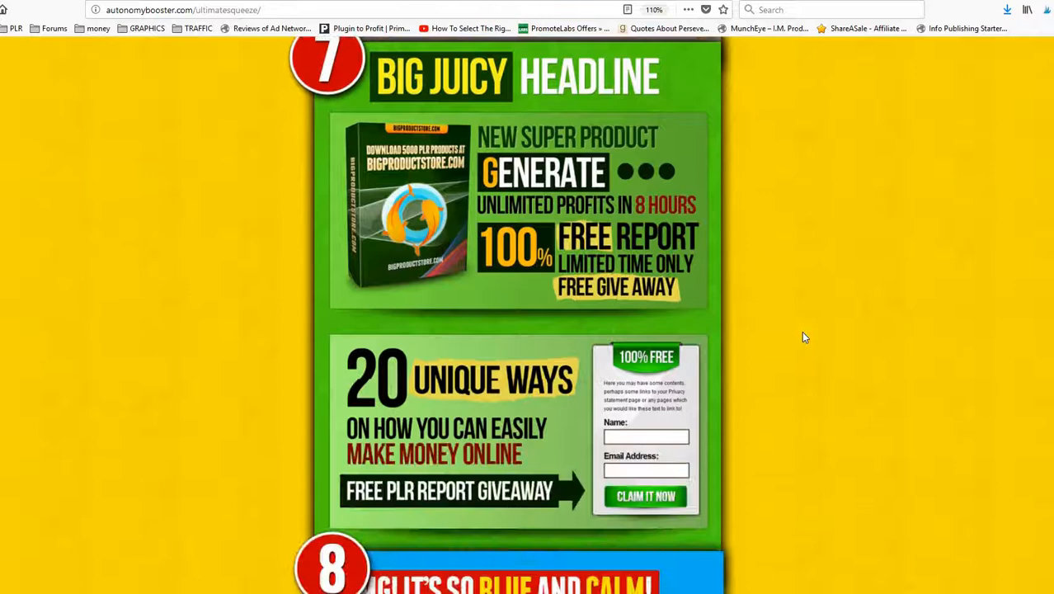
{"action": "scroll", "coordinate": [800, 350], "scroll_direction": "down", "scroll_amount": 3}
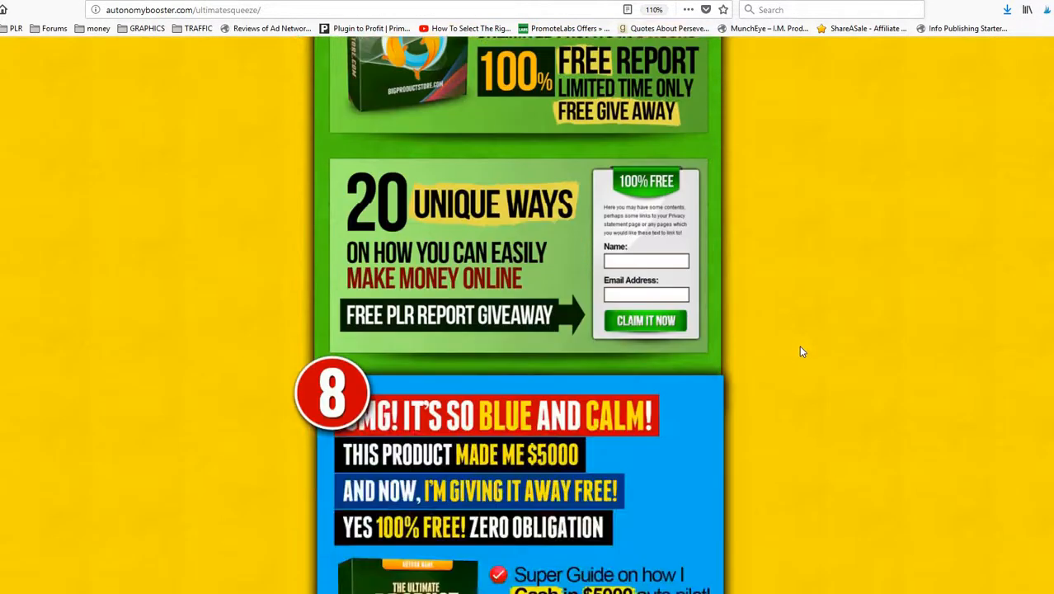
{"action": "scroll", "coordinate": [799, 349], "scroll_direction": "down", "scroll_amount": 2}
{"action": "scroll", "coordinate": [799, 350], "scroll_direction": "down", "scroll_amount": 4}
{"action": "scroll", "coordinate": [800, 349], "scroll_direction": "down", "scroll_amount": 3}
{"action": "scroll", "coordinate": [799, 351], "scroll_direction": "down", "scroll_amount": 2}
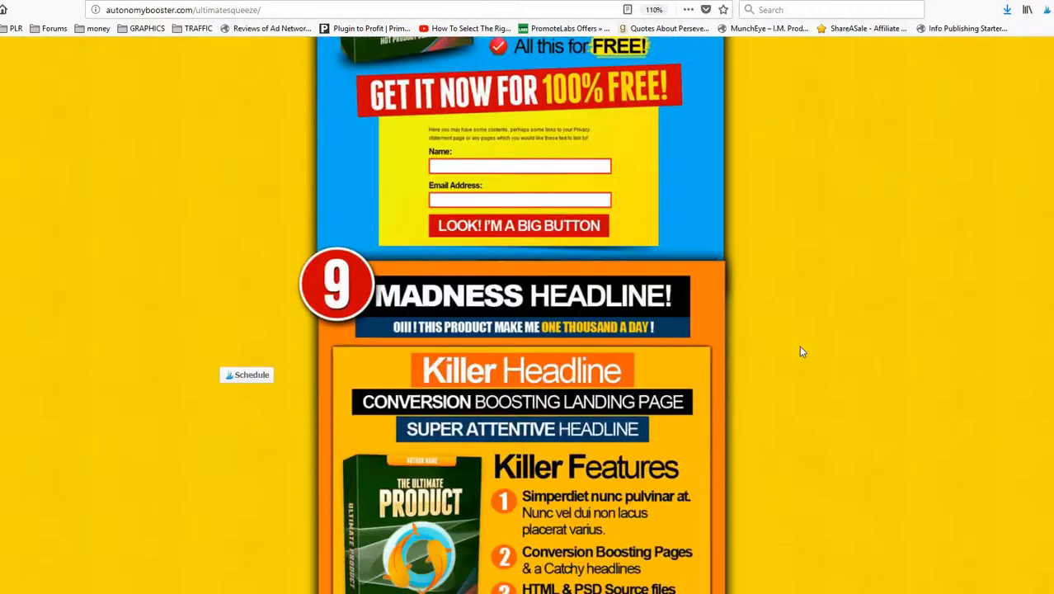
{"action": "scroll", "coordinate": [800, 351], "scroll_direction": "down", "scroll_amount": 4}
{"action": "scroll", "coordinate": [800, 351], "scroll_direction": "down", "scroll_amount": 1}
{"action": "scroll", "coordinate": [800, 351], "scroll_direction": "down", "scroll_amount": 3}
{"action": "scroll", "coordinate": [799, 351], "scroll_direction": "down", "scroll_amount": 3}
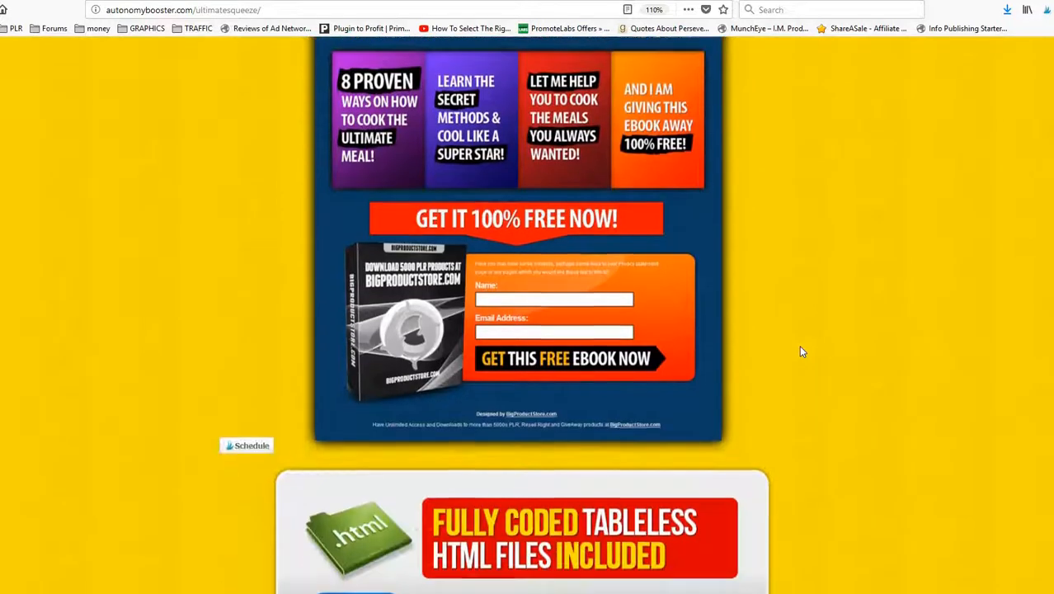
{"action": "scroll", "coordinate": [799, 352], "scroll_direction": "down", "scroll_amount": 2}
{"action": "scroll", "coordinate": [800, 351], "scroll_direction": "down", "scroll_amount": 3}
{"action": "scroll", "coordinate": [800, 351], "scroll_direction": "down", "scroll_amount": 3}
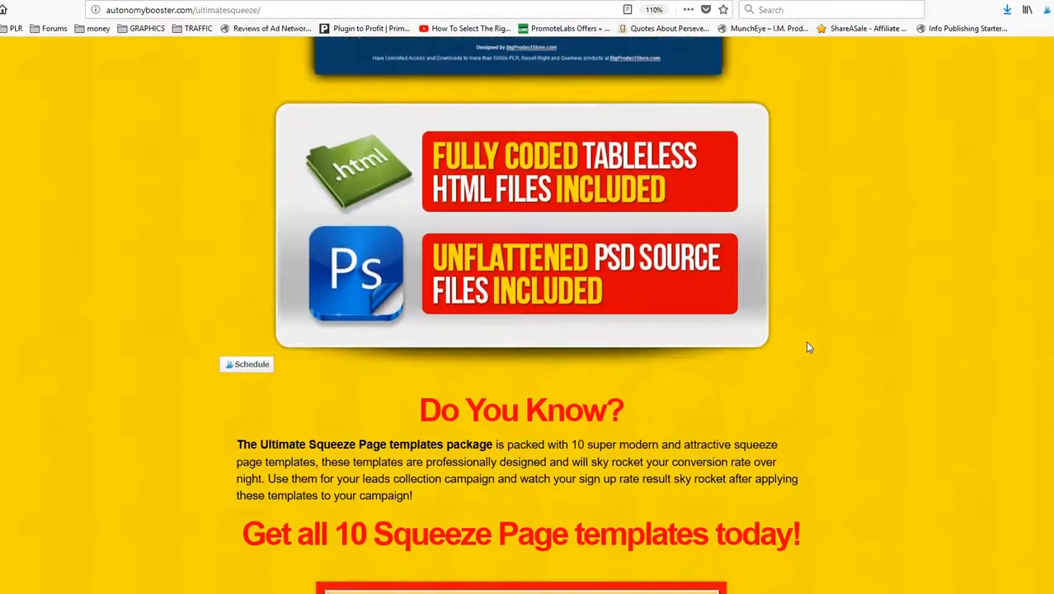
{"action": "scroll", "coordinate": [776, 198], "scroll_direction": "up", "scroll_amount": 2}
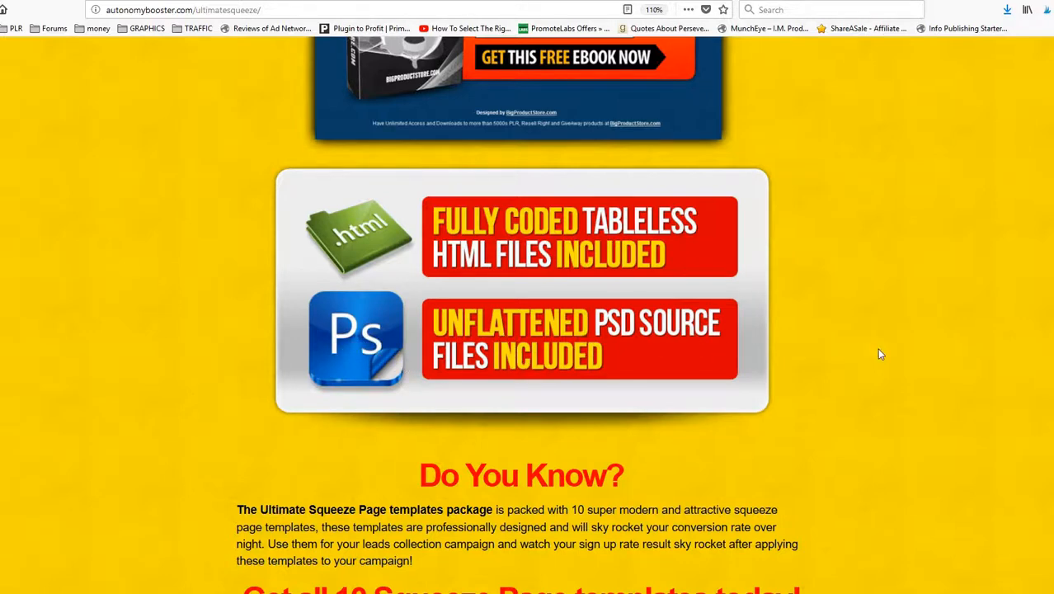
{"action": "scroll", "coordinate": [878, 350], "scroll_direction": "down", "scroll_amount": 1}
{"action": "scroll", "coordinate": [878, 350], "scroll_direction": "up", "scroll_amount": 2}
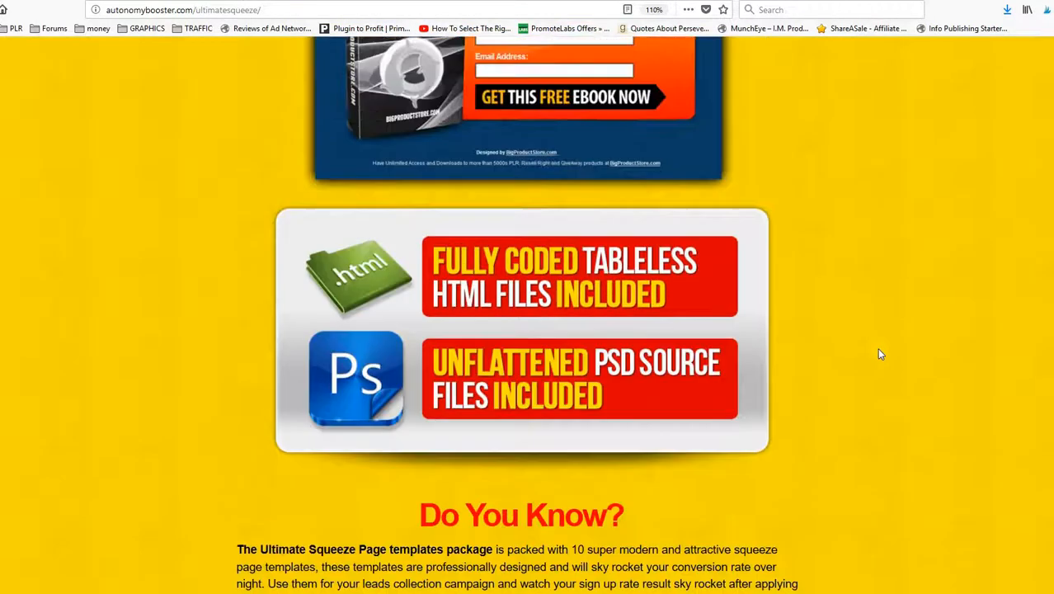
{"action": "scroll", "coordinate": [878, 350], "scroll_direction": "up", "scroll_amount": 5}
{"action": "scroll", "coordinate": [880, 353], "scroll_direction": "up", "scroll_amount": 3}
{"action": "scroll", "coordinate": [877, 353], "scroll_direction": "down", "scroll_amount": 2}
{"action": "scroll", "coordinate": [866, 342], "scroll_direction": "down", "scroll_amount": 2}
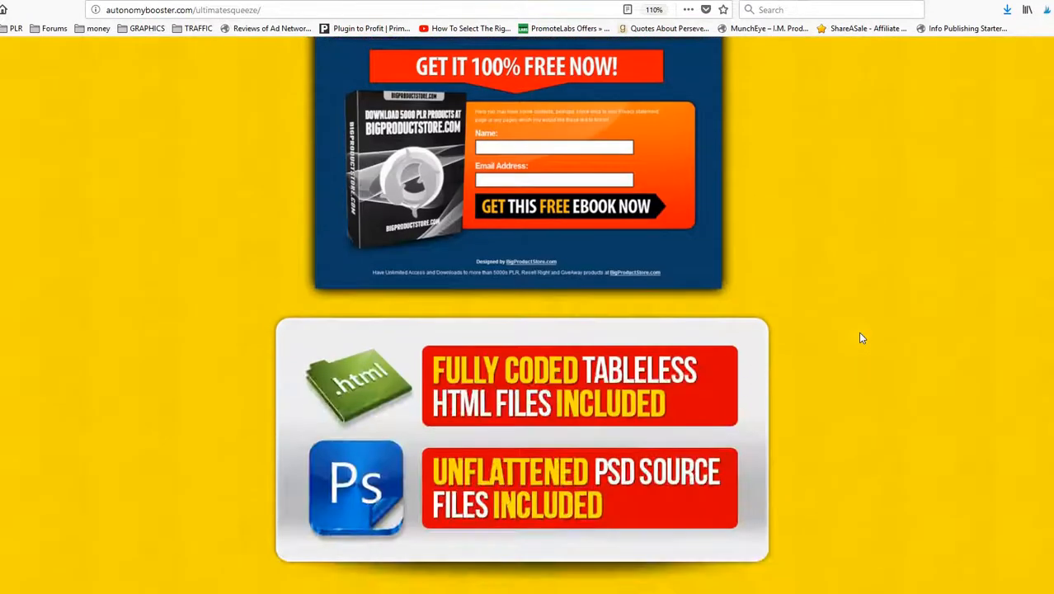
{"action": "scroll", "coordinate": [824, 321], "scroll_direction": "down", "scroll_amount": 1}
{"action": "scroll", "coordinate": [818, 318], "scroll_direction": "down", "scroll_amount": 1}
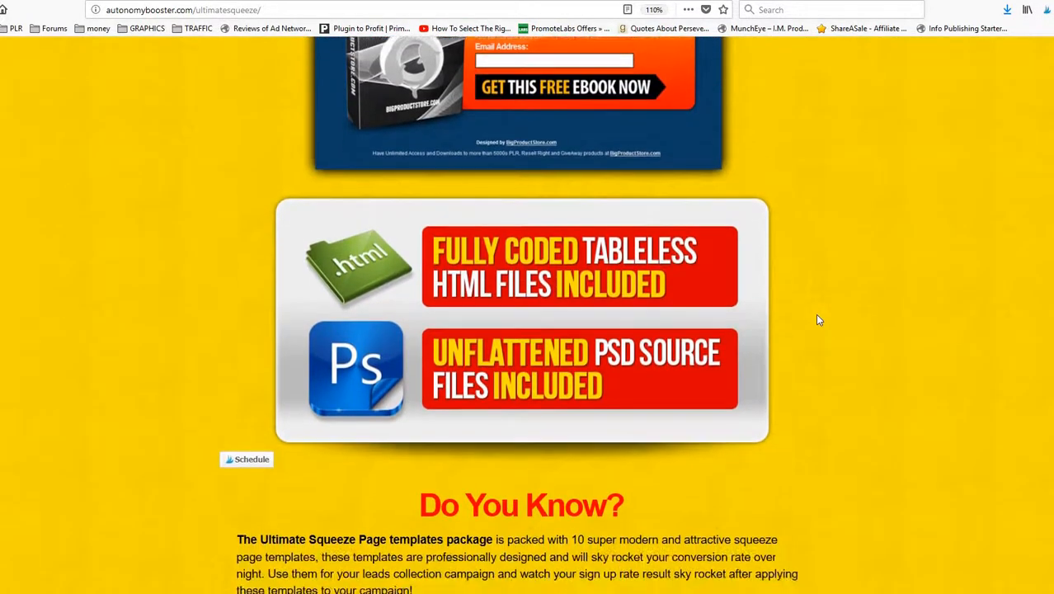
{"action": "scroll", "coordinate": [818, 319], "scroll_direction": "down", "scroll_amount": 2}
{"action": "scroll", "coordinate": [742, 330], "scroll_direction": "down", "scroll_amount": 2}
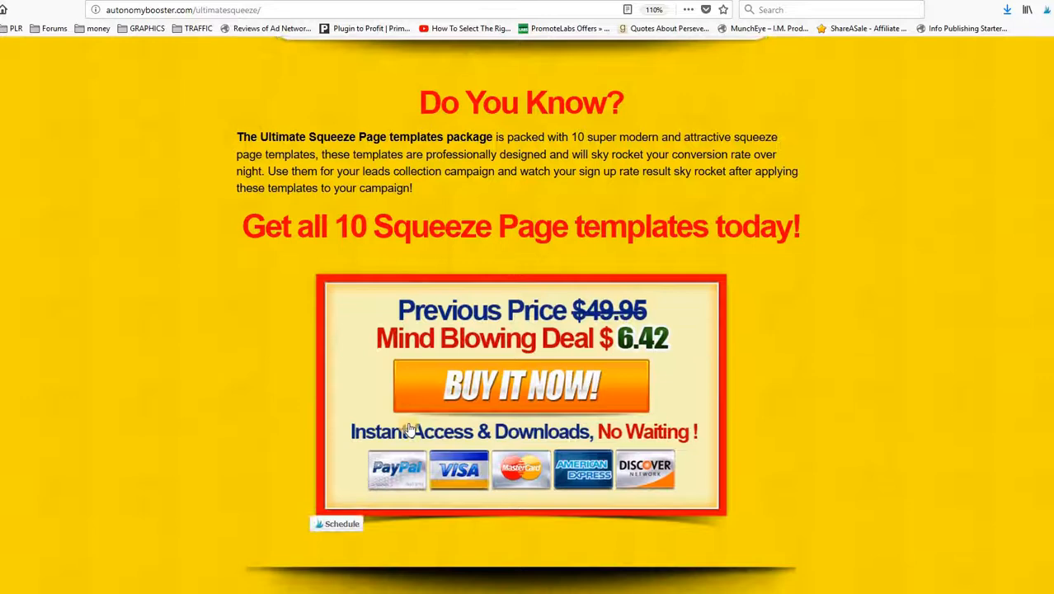
{"action": "scroll", "coordinate": [830, 355], "scroll_direction": "up", "scroll_amount": 2}
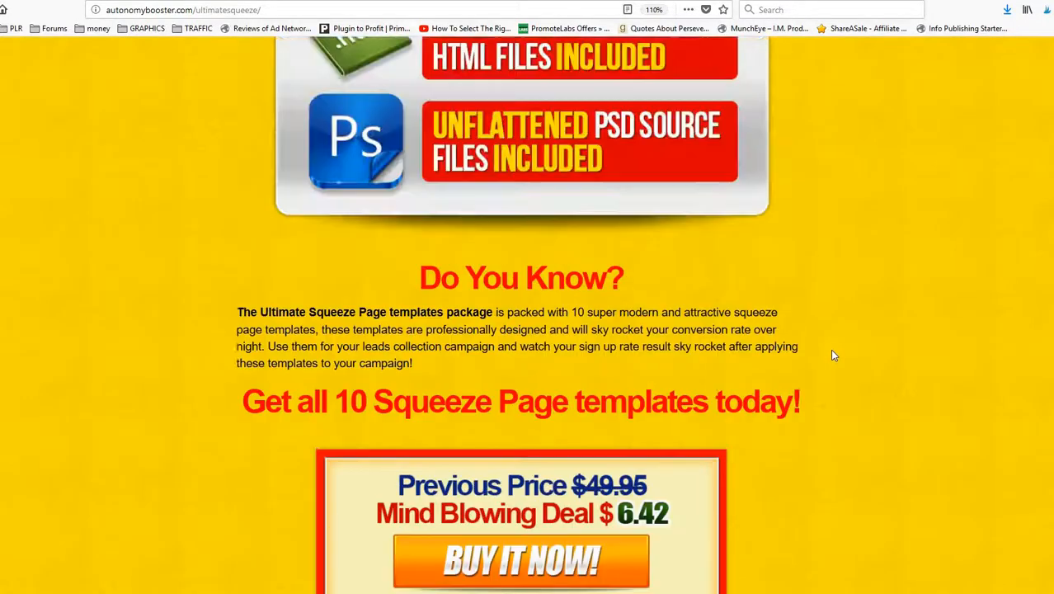
{"action": "scroll", "coordinate": [830, 349], "scroll_direction": "up", "scroll_amount": 4}
{"action": "scroll", "coordinate": [831, 352], "scroll_direction": "up", "scroll_amount": 5}
{"action": "scroll", "coordinate": [831, 351], "scroll_direction": "up", "scroll_amount": 5}
{"action": "scroll", "coordinate": [831, 350], "scroll_direction": "up", "scroll_amount": 5}
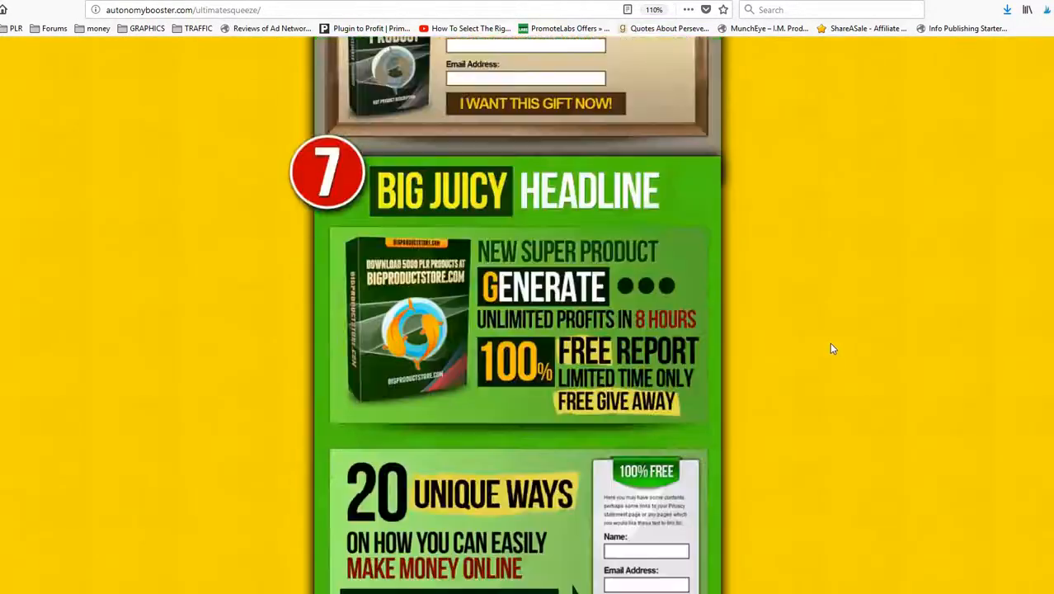
{"action": "scroll", "coordinate": [830, 348], "scroll_direction": "up", "scroll_amount": 5}
{"action": "scroll", "coordinate": [831, 348], "scroll_direction": "down", "scroll_amount": 3}
{"action": "scroll", "coordinate": [831, 348], "scroll_direction": "down", "scroll_amount": 5}
{"action": "scroll", "coordinate": [831, 348], "scroll_direction": "down", "scroll_amount": 5}
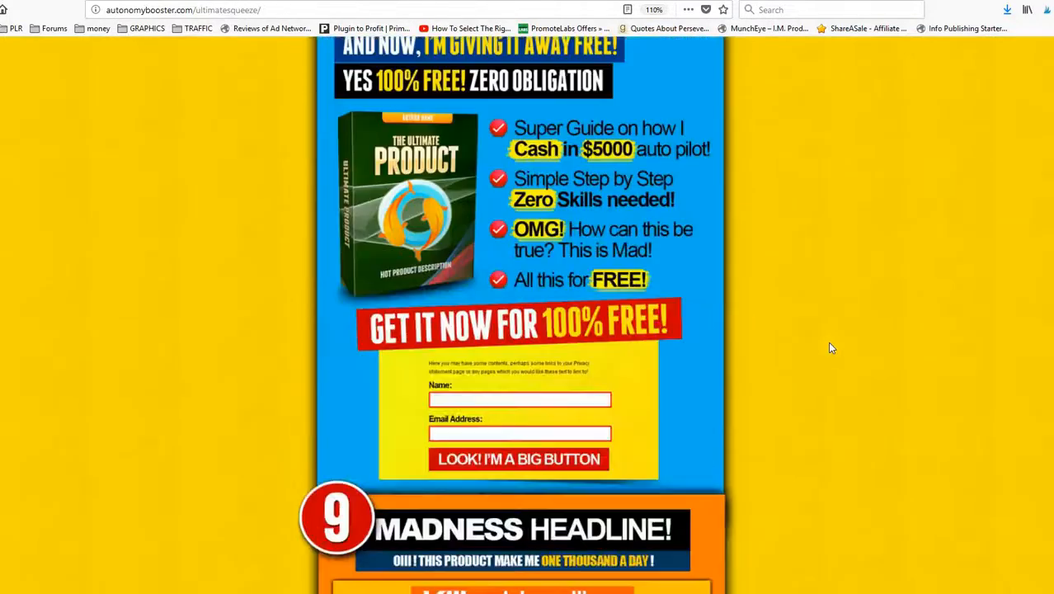
{"action": "scroll", "coordinate": [831, 348], "scroll_direction": "down", "scroll_amount": 5}
{"action": "scroll", "coordinate": [830, 347], "scroll_direction": "down", "scroll_amount": 5}
{"action": "scroll", "coordinate": [830, 347], "scroll_direction": "down", "scroll_amount": 3}
{"action": "scroll", "coordinate": [830, 347], "scroll_direction": "down", "scroll_amount": 5}
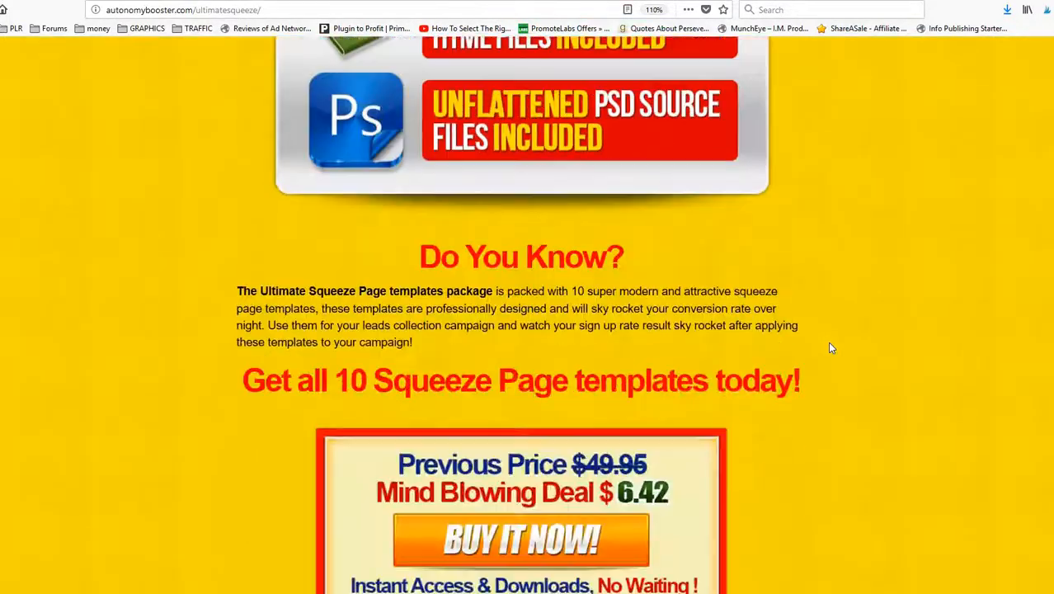
{"action": "scroll", "coordinate": [812, 417], "scroll_direction": "down", "scroll_amount": 5}
{"action": "scroll", "coordinate": [817, 408], "scroll_direction": "down", "scroll_amount": 4}
{"action": "scroll", "coordinate": [816, 407], "scroll_direction": "down", "scroll_amount": 5}
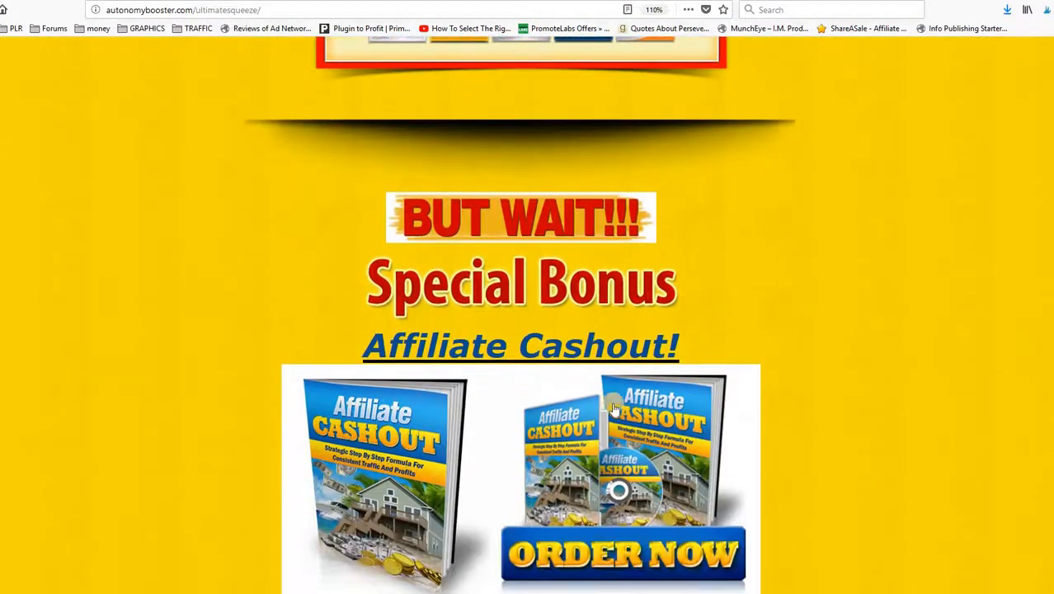
{"action": "scroll", "coordinate": [858, 288], "scroll_direction": "down", "scroll_amount": 3}
{"action": "scroll", "coordinate": [887, 312], "scroll_direction": "down", "scroll_amount": 5}
{"action": "scroll", "coordinate": [889, 312], "scroll_direction": "up", "scroll_amount": 10}
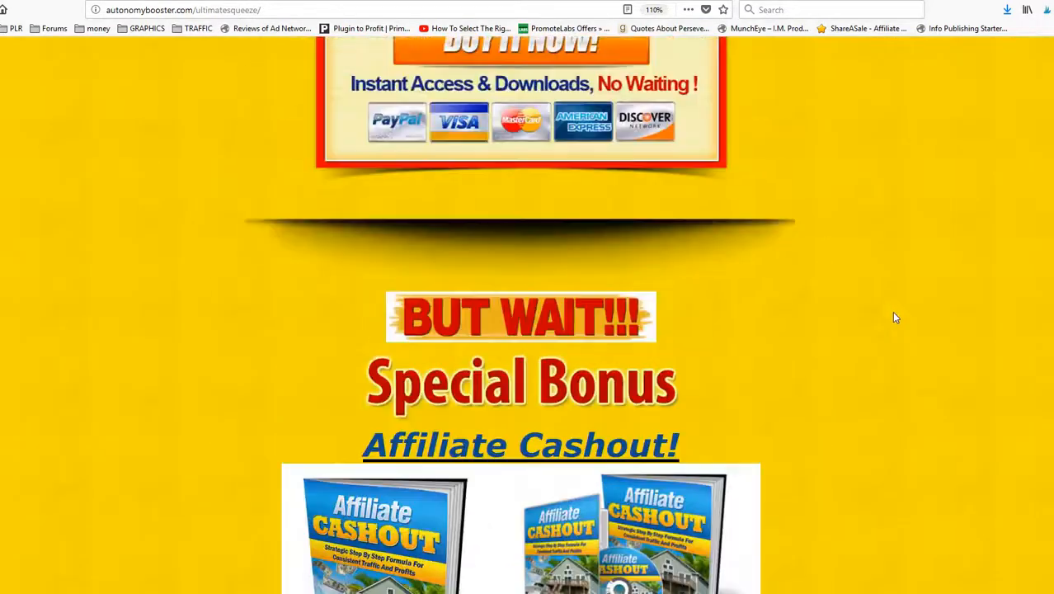
{"action": "scroll", "coordinate": [892, 313], "scroll_direction": "up", "scroll_amount": 10}
{"action": "scroll", "coordinate": [895, 317], "scroll_direction": "up", "scroll_amount": 5}
{"action": "scroll", "coordinate": [895, 317], "scroll_direction": "up", "scroll_amount": 5}
{"action": "scroll", "coordinate": [898, 316], "scroll_direction": "up", "scroll_amount": 3}
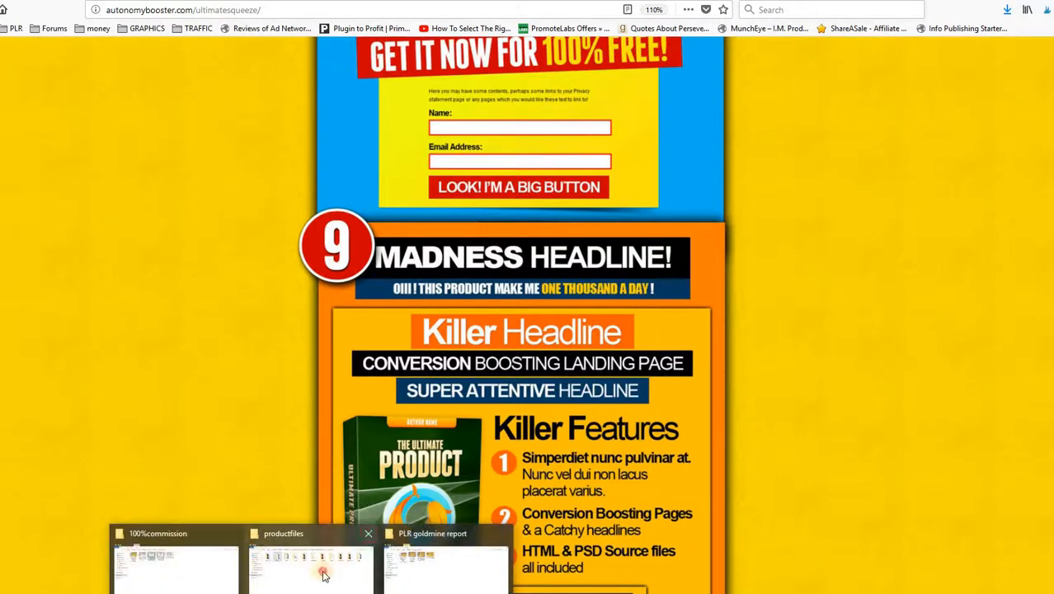
- Browse into productfiles > Catchy Sky in File Explorer, then bring the KompoZer editor forward
{"action": "left_click", "coordinate": [305, 553]}
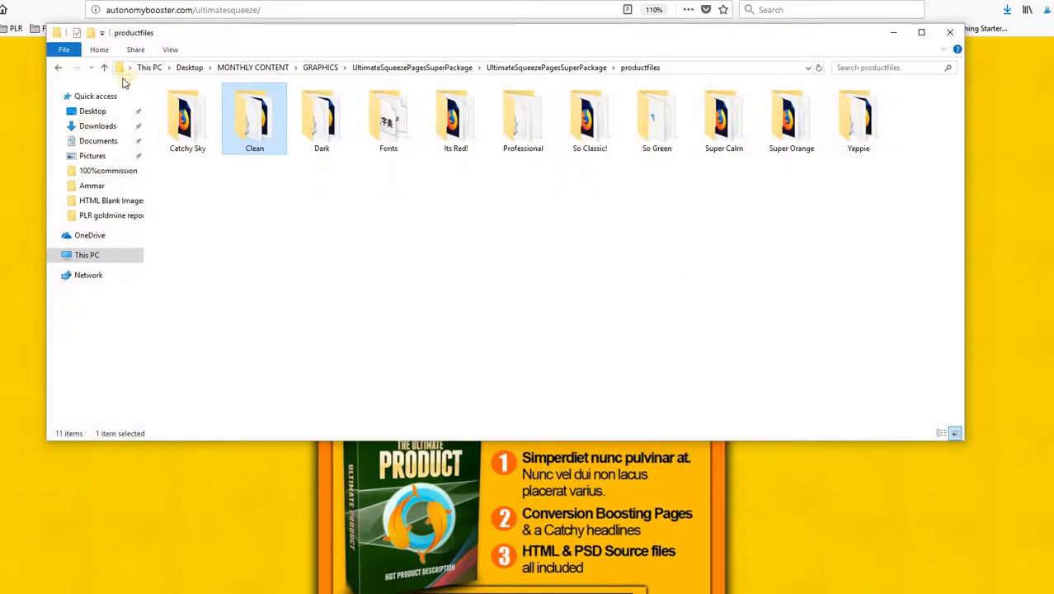
{"action": "left_click", "coordinate": [105, 69]}
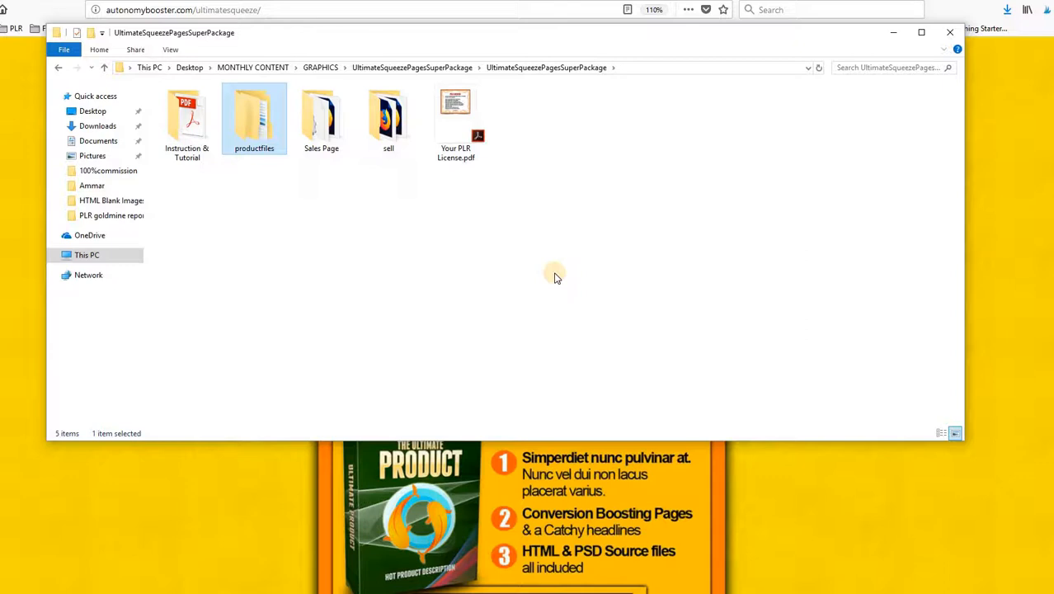
{"action": "double_click", "coordinate": [260, 134]}
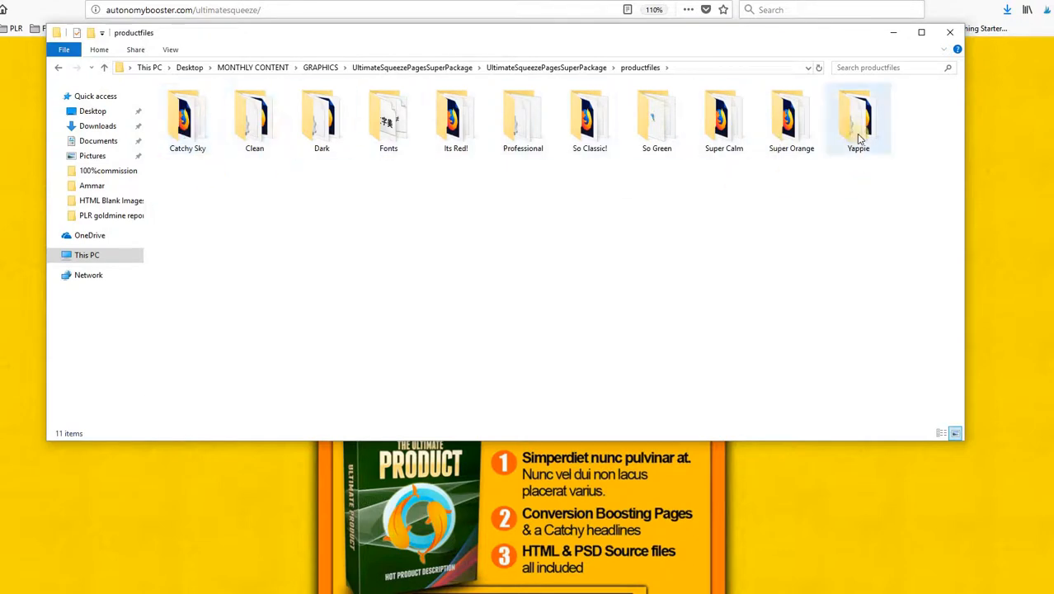
{"action": "double_click", "coordinate": [180, 140]}
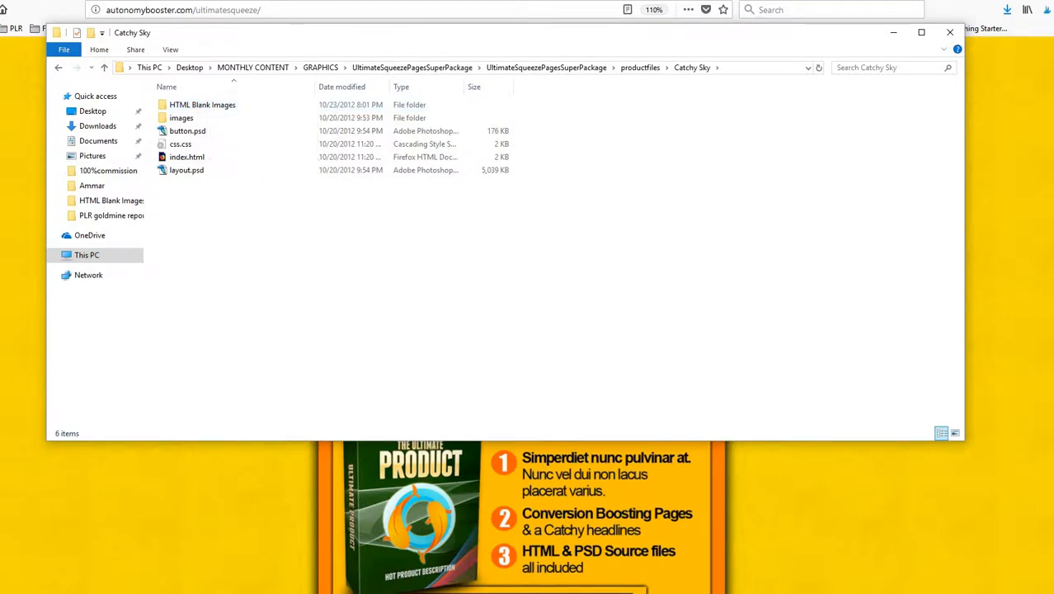
{"action": "left_click", "coordinate": [493, 569]}
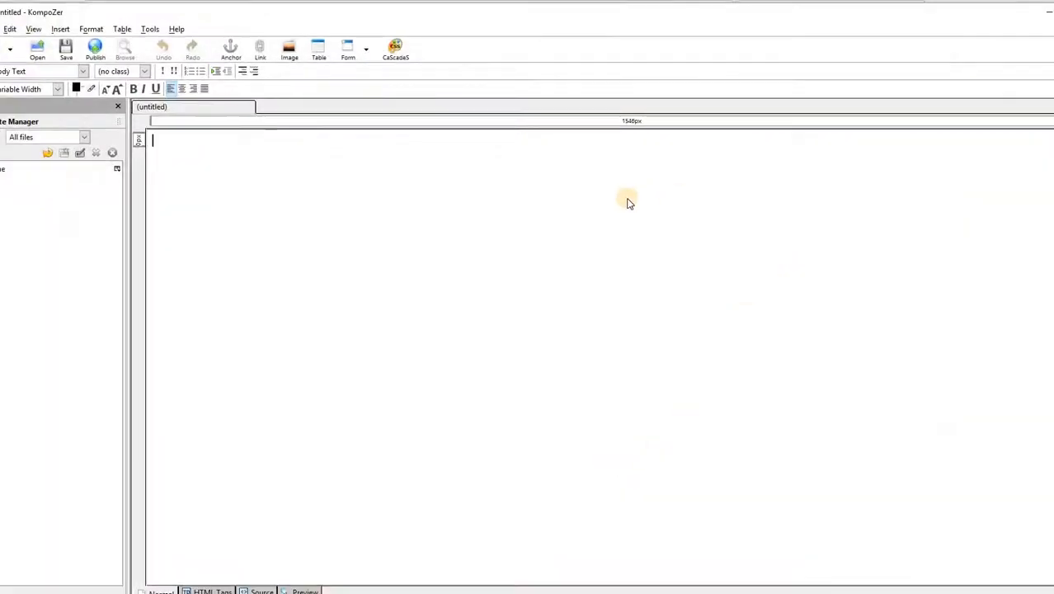
- Load productfiles/Catchy Sky/index.html in KompoZer and select its headline table cell
{"action": "left_click", "coordinate": [37, 51]}
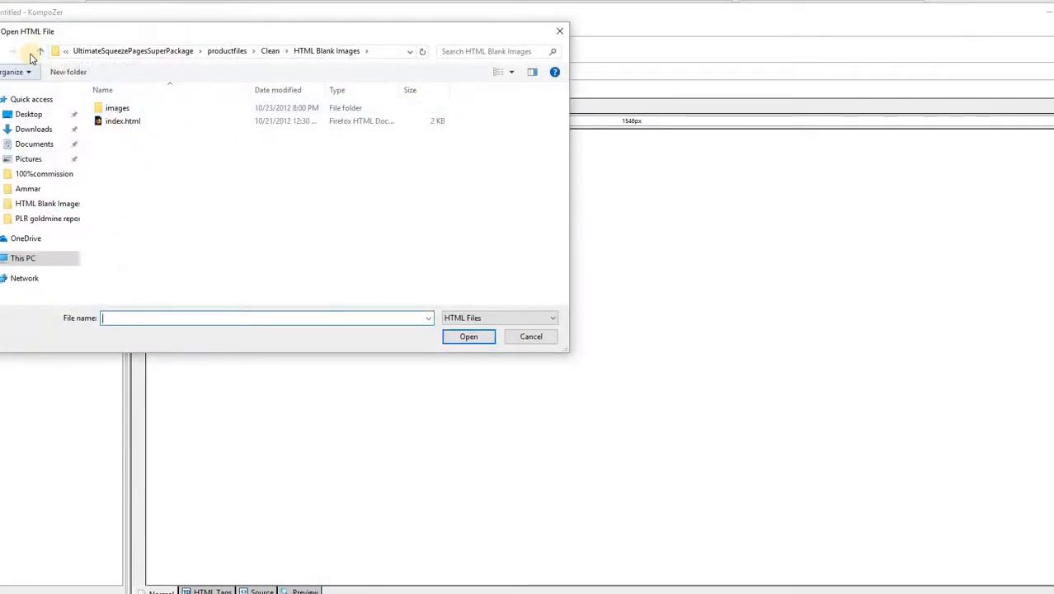
{"action": "left_click", "coordinate": [40, 51]}
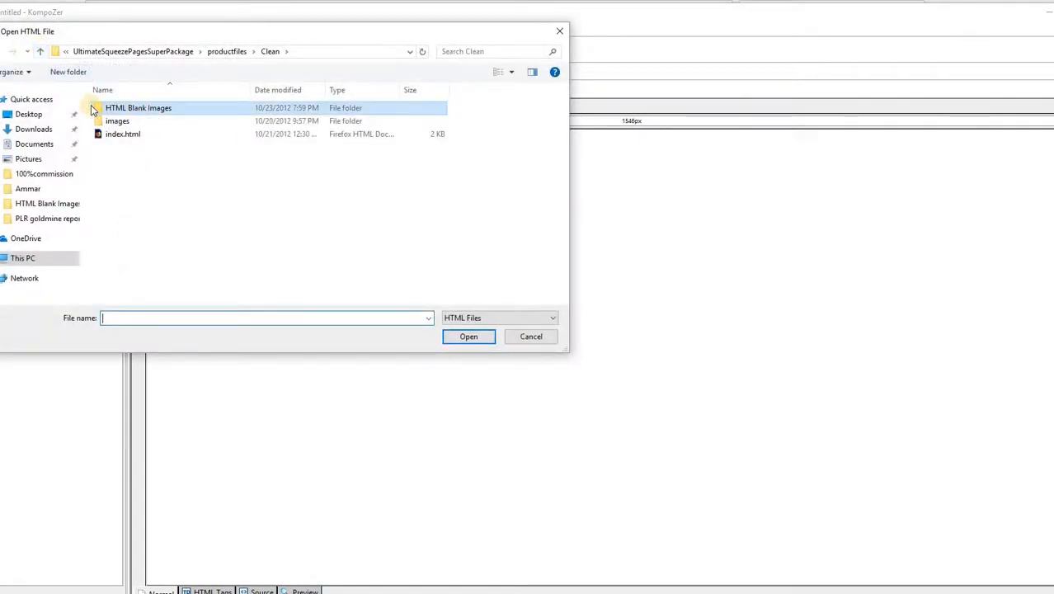
{"action": "left_click", "coordinate": [41, 52]}
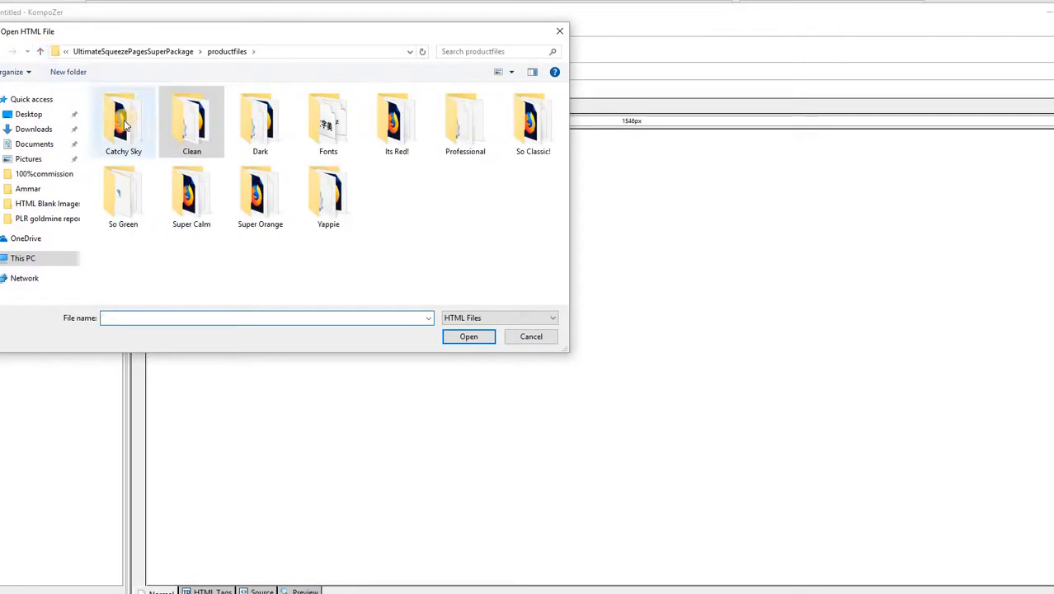
{"action": "double_click", "coordinate": [128, 124]}
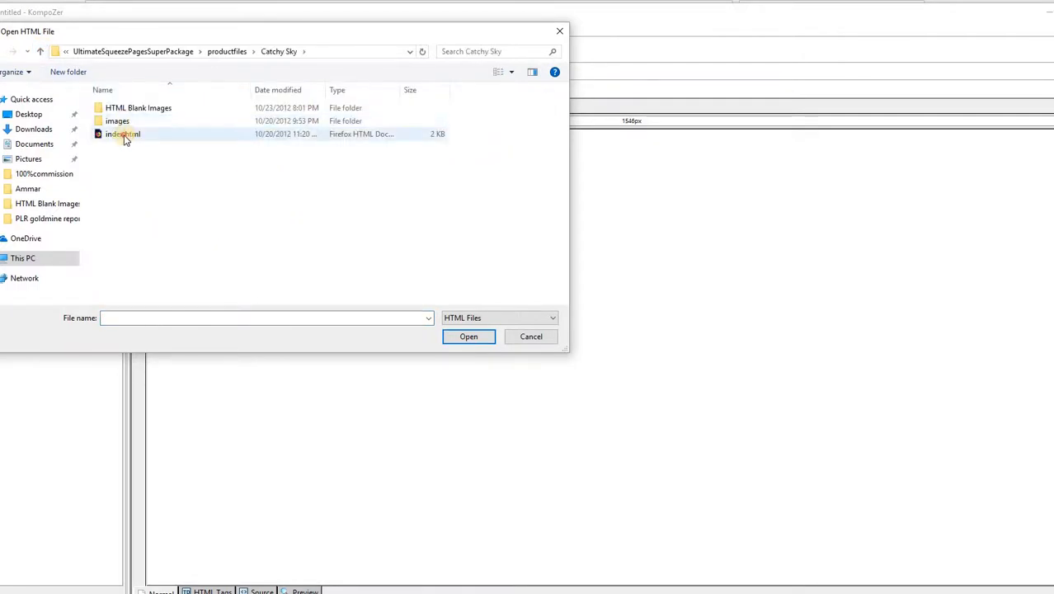
{"action": "double_click", "coordinate": [124, 134]}
{"action": "scroll", "coordinate": [963, 291], "scroll_direction": "down", "scroll_amount": 2}
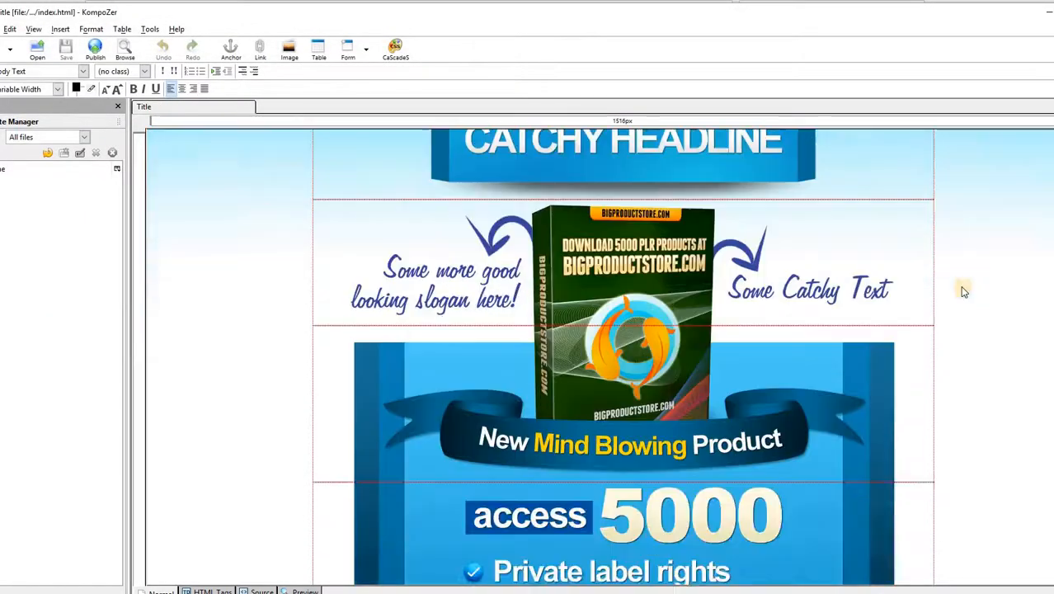
{"action": "scroll", "coordinate": [963, 291], "scroll_direction": "down", "scroll_amount": 1}
{"action": "scroll", "coordinate": [948, 284], "scroll_direction": "down", "scroll_amount": 3}
{"action": "scroll", "coordinate": [947, 283], "scroll_direction": "down", "scroll_amount": 3}
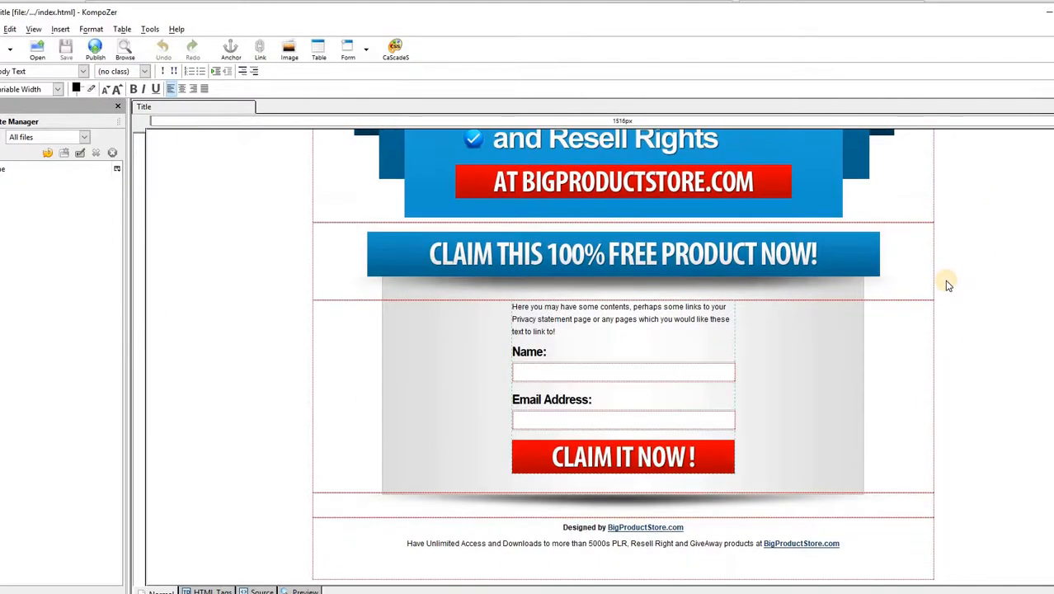
{"action": "scroll", "coordinate": [946, 289], "scroll_direction": "up", "scroll_amount": 3}
{"action": "scroll", "coordinate": [944, 297], "scroll_direction": "up", "scroll_amount": 3}
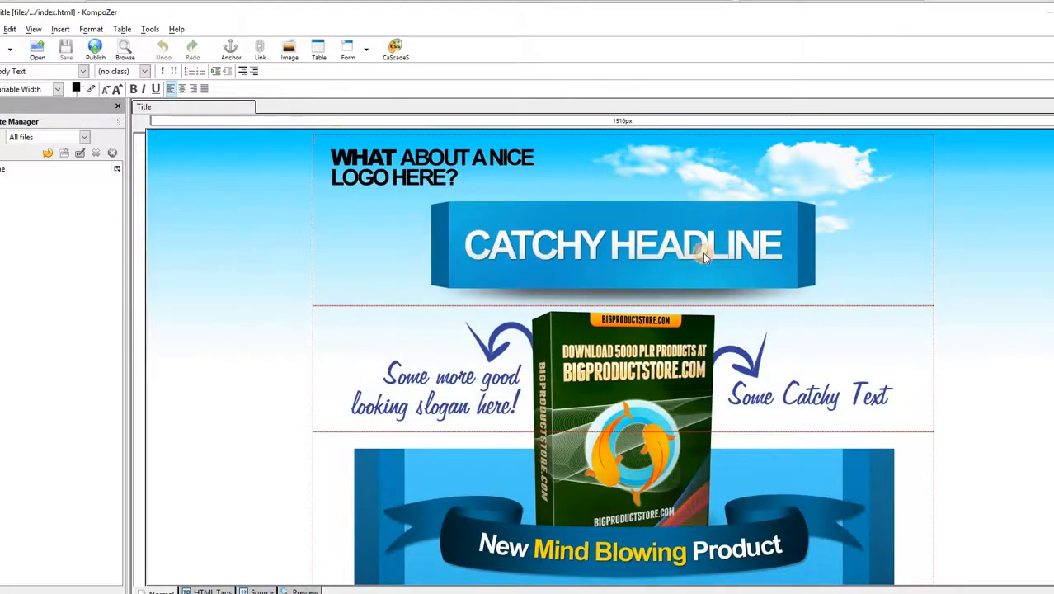
{"action": "left_click", "coordinate": [622, 257]}
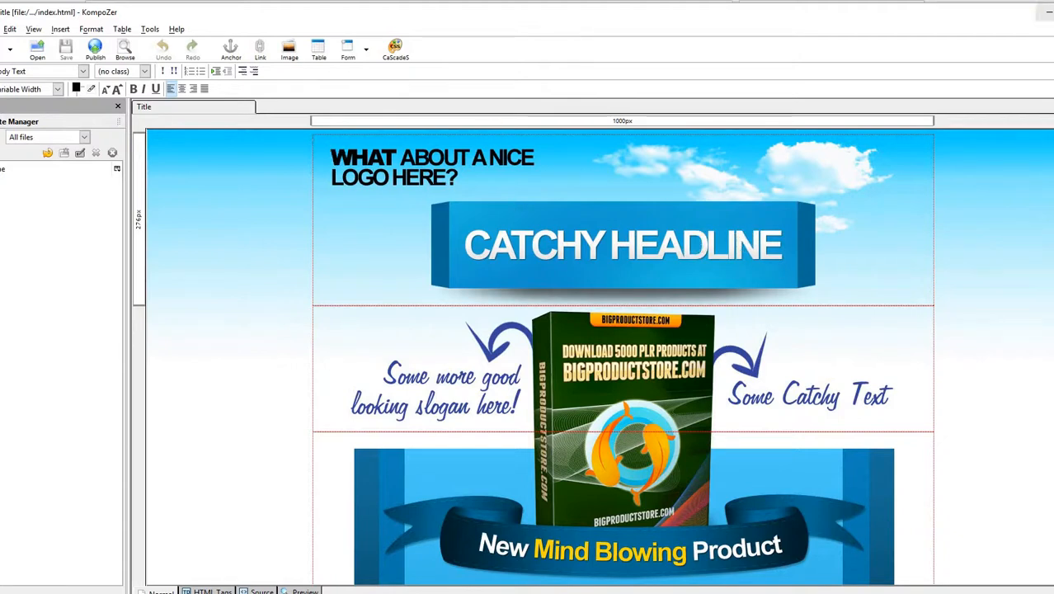
- Close the Catchy Sky page and load Catchy Sky/HTML Blank Images/index.html instead
{"action": "key", "text": "ctrl+w"}
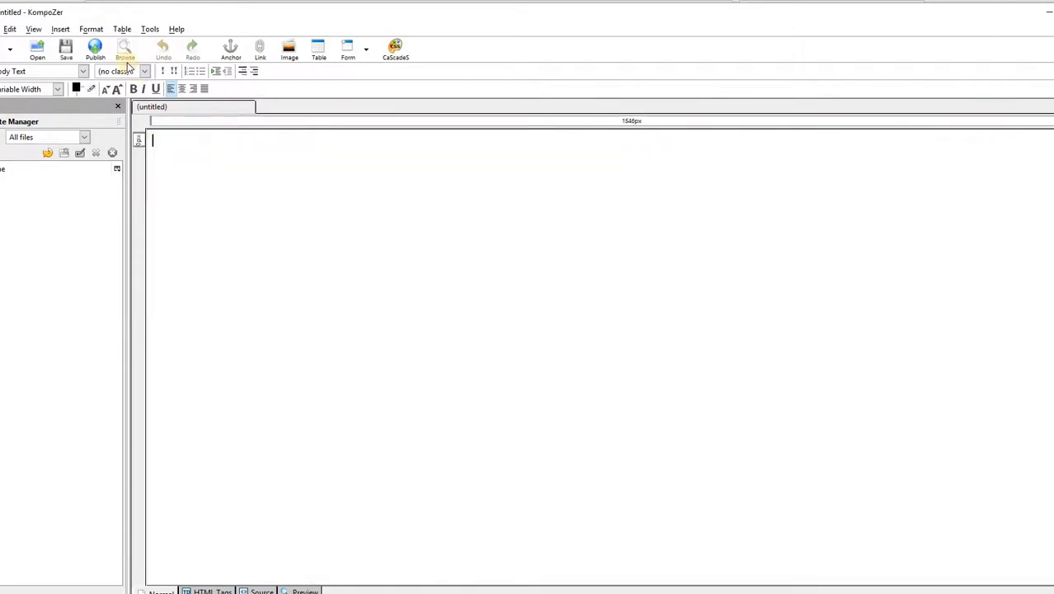
{"action": "left_click", "coordinate": [37, 50]}
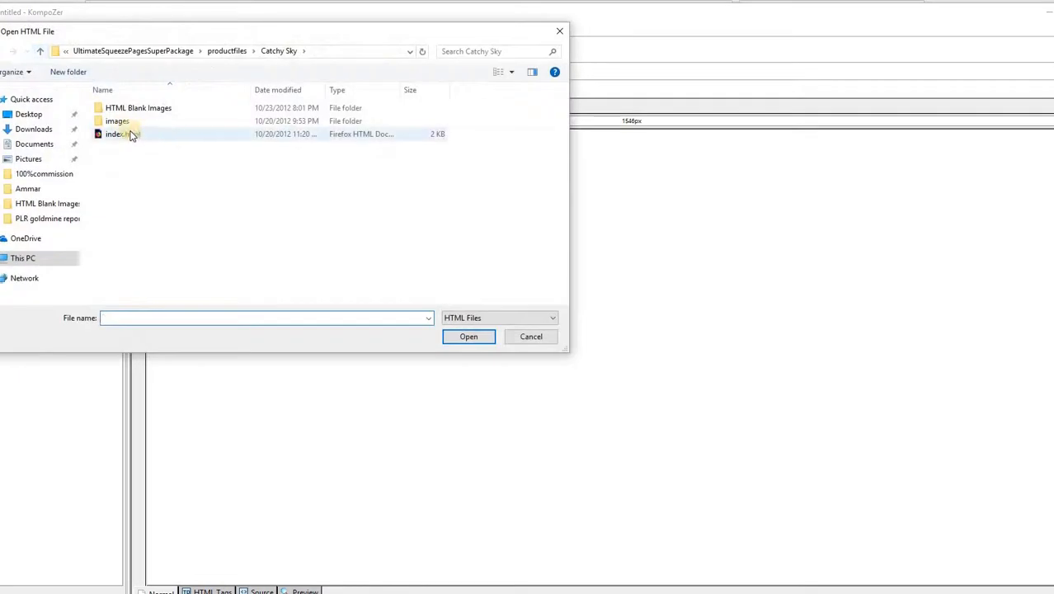
{"action": "double_click", "coordinate": [112, 109]}
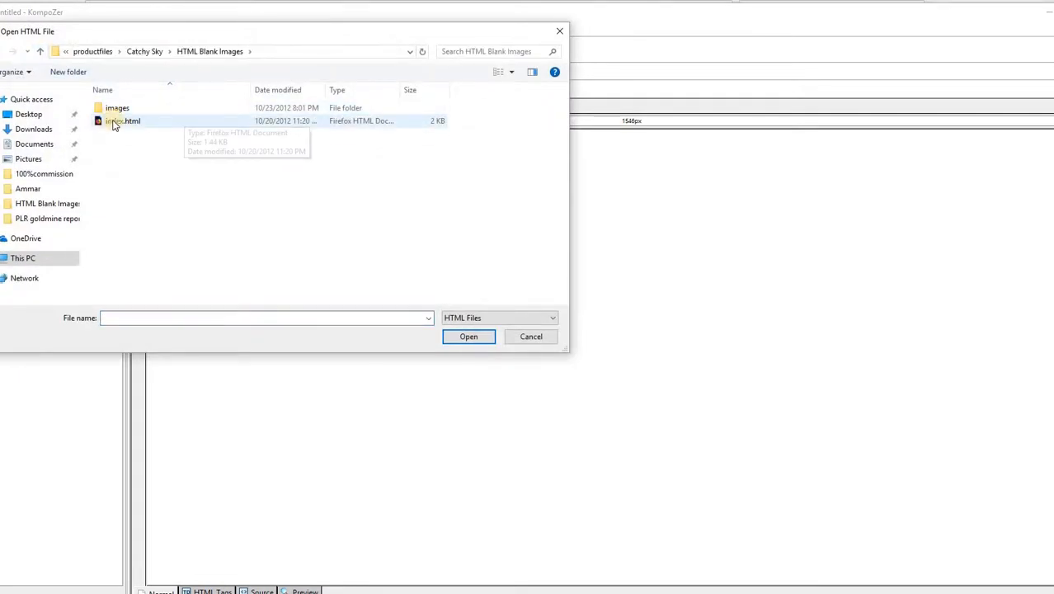
{"action": "left_click", "coordinate": [40, 53]}
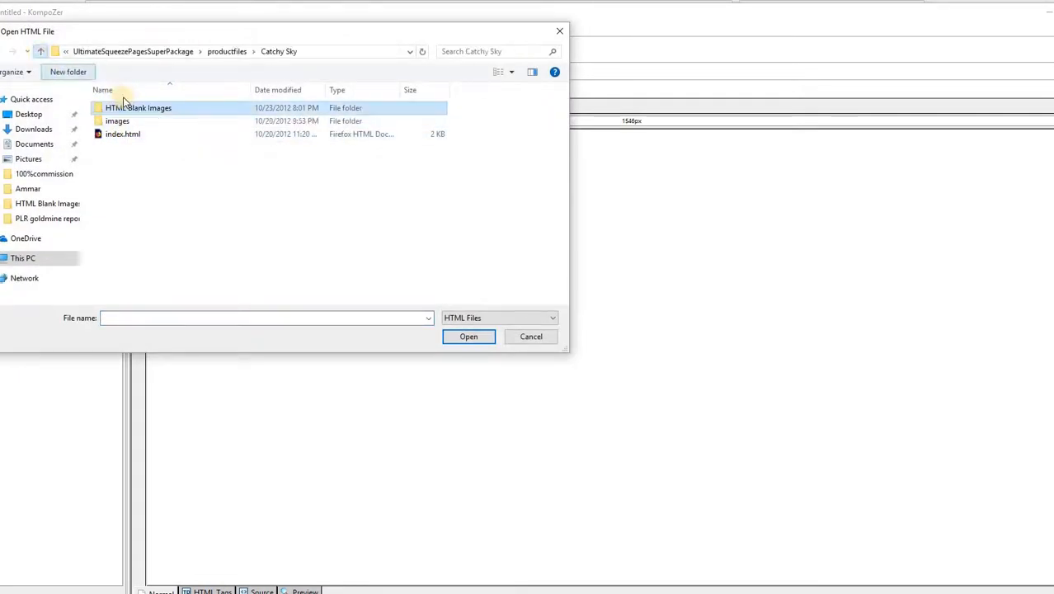
{"action": "double_click", "coordinate": [147, 110]}
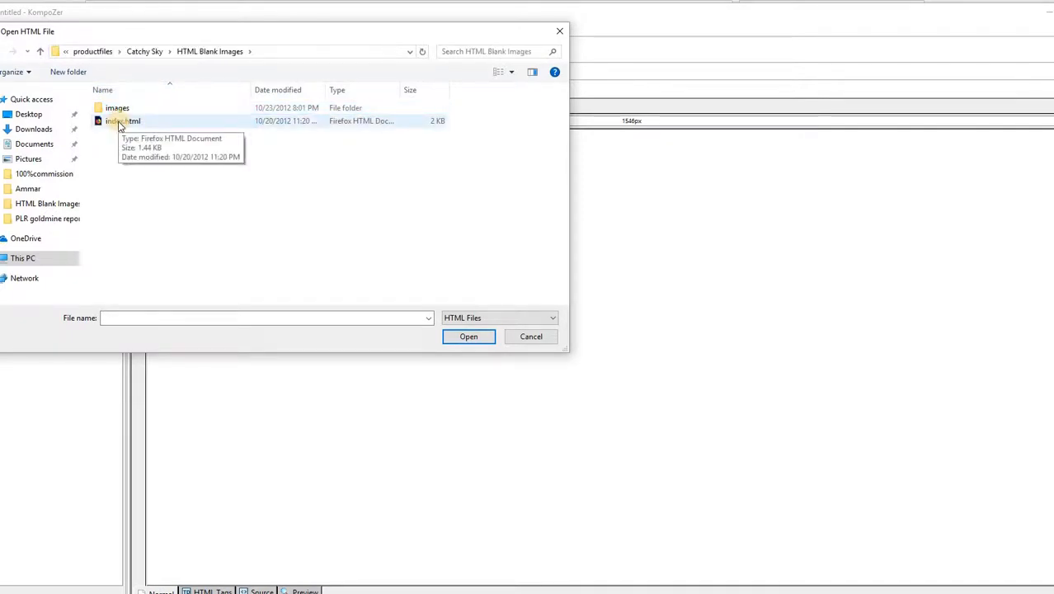
{"action": "double_click", "coordinate": [119, 123]}
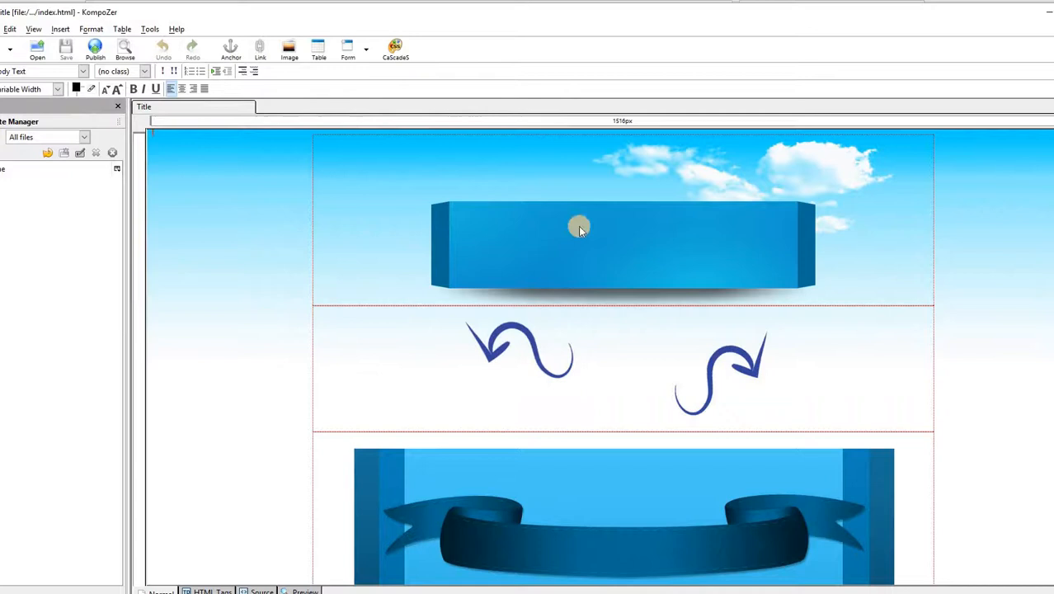
{"action": "scroll", "coordinate": [948, 238], "scroll_direction": "down", "scroll_amount": 3}
{"action": "scroll", "coordinate": [940, 238], "scroll_direction": "down", "scroll_amount": 3}
{"action": "scroll", "coordinate": [929, 239], "scroll_direction": "down", "scroll_amount": 4}
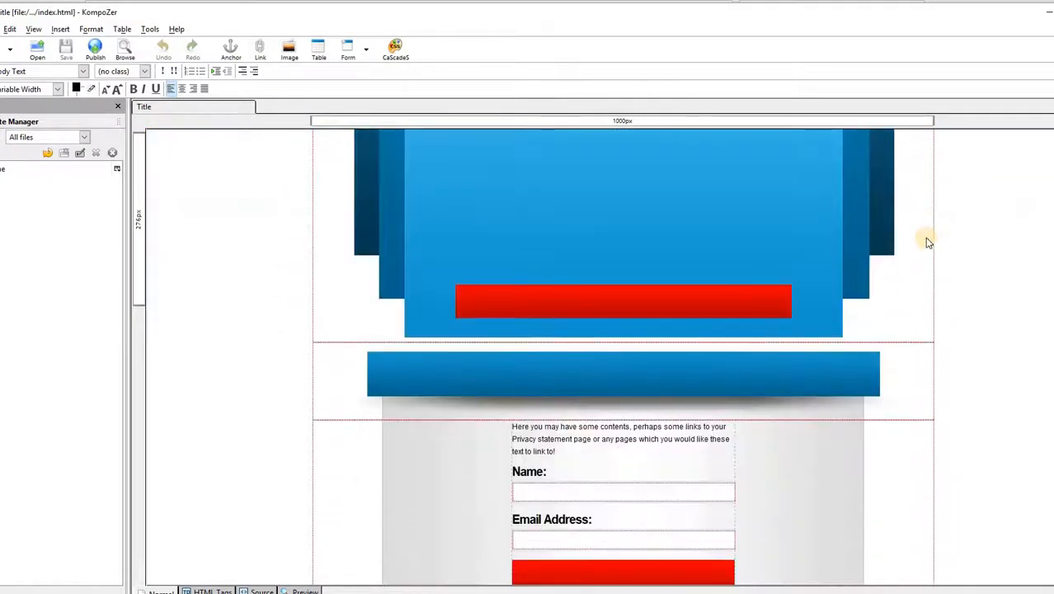
{"action": "scroll", "coordinate": [927, 241], "scroll_direction": "down", "scroll_amount": 3}
{"action": "scroll", "coordinate": [925, 242], "scroll_direction": "up", "scroll_amount": 3}
{"action": "scroll", "coordinate": [922, 238], "scroll_direction": "up", "scroll_amount": 5}
{"action": "scroll", "coordinate": [872, 245], "scroll_direction": "up", "scroll_amount": 1}
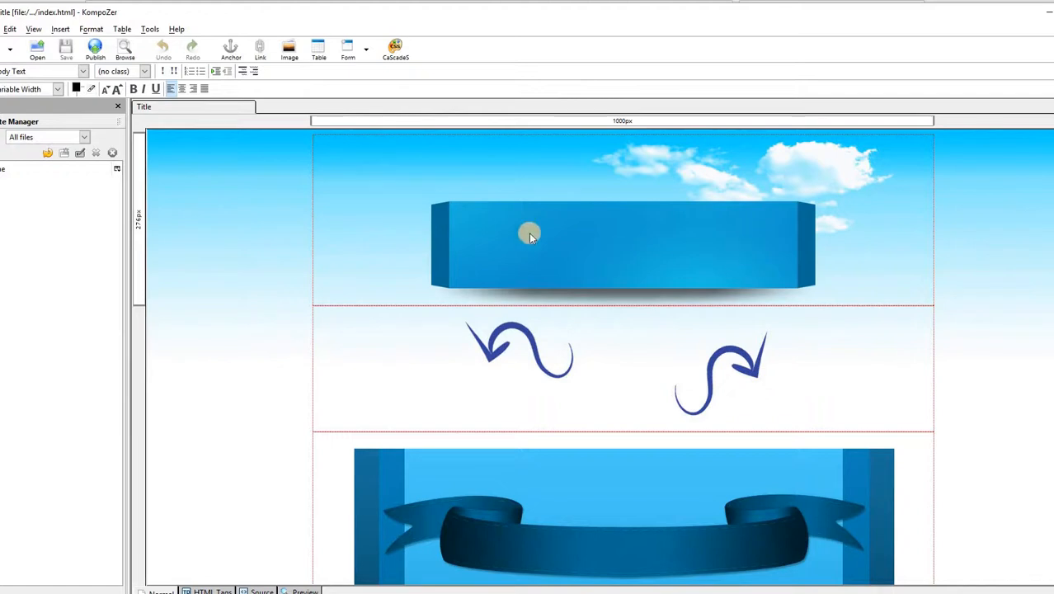
{"action": "scroll", "coordinate": [862, 339], "scroll_direction": "down", "scroll_amount": 3}
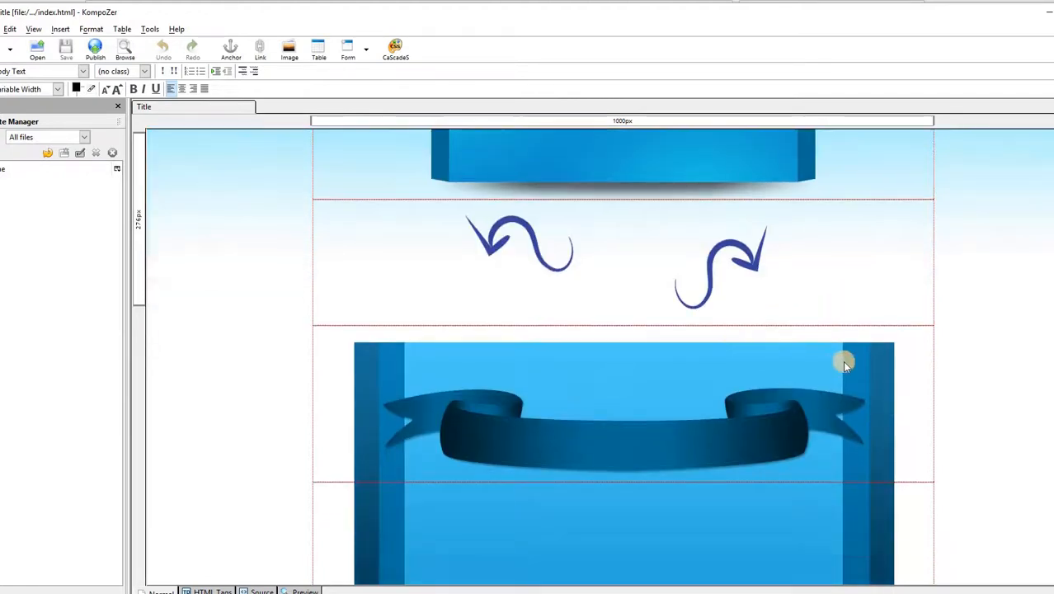
{"action": "scroll", "coordinate": [845, 363], "scroll_direction": "down", "scroll_amount": 5}
{"action": "scroll", "coordinate": [588, 370], "scroll_direction": "down", "scroll_amount": 6}
{"action": "scroll", "coordinate": [854, 343], "scroll_direction": "down", "scroll_amount": 3}
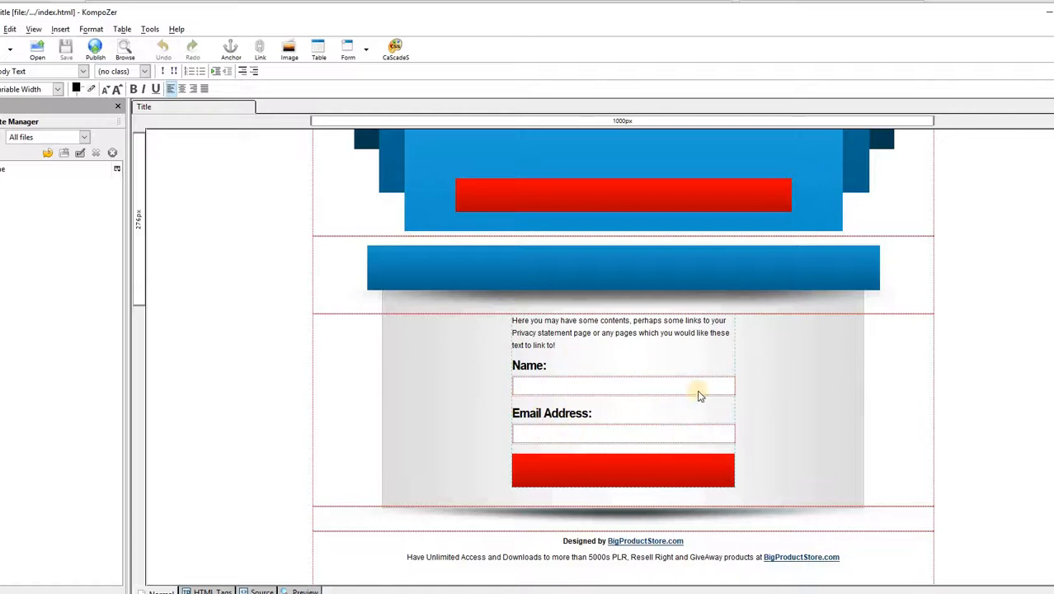
{"action": "scroll", "coordinate": [559, 335], "scroll_direction": "up", "scroll_amount": 1}
{"action": "scroll", "coordinate": [694, 306], "scroll_direction": "up", "scroll_amount": 4}
{"action": "scroll", "coordinate": [861, 277], "scroll_direction": "up", "scroll_amount": 10}
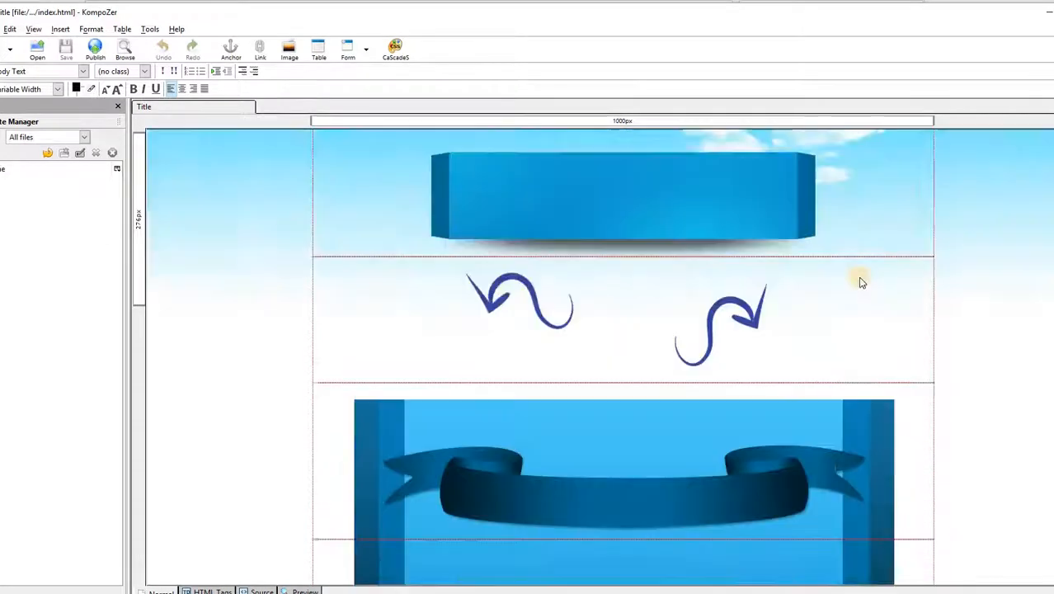
{"action": "scroll", "coordinate": [689, 202], "scroll_direction": "up", "scroll_amount": 2}
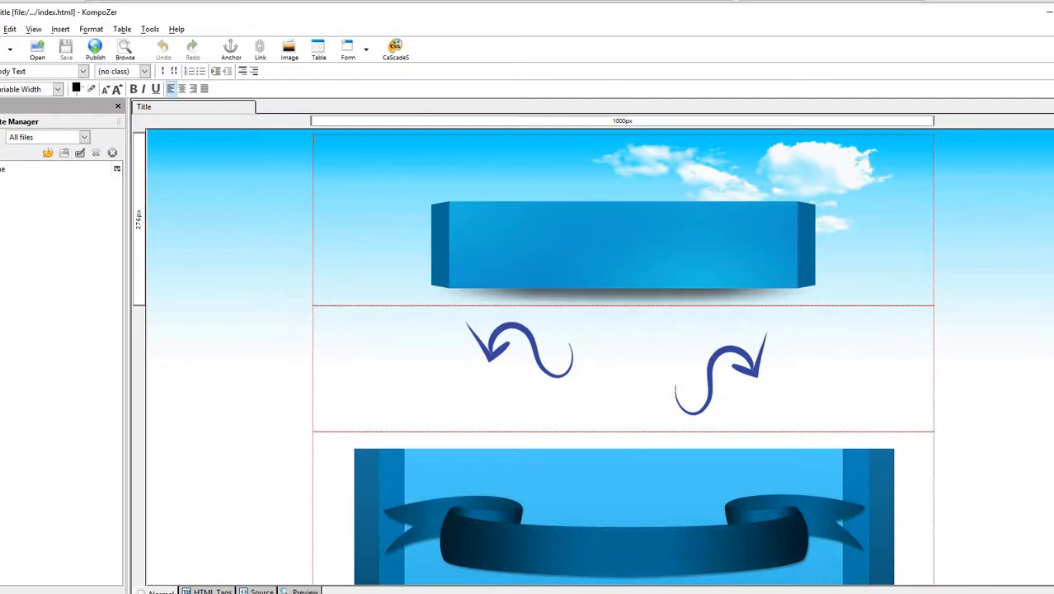
- Close the blank template and load the package's Sales Page/index.html for editing
{"action": "key", "text": "ctrl+w"}
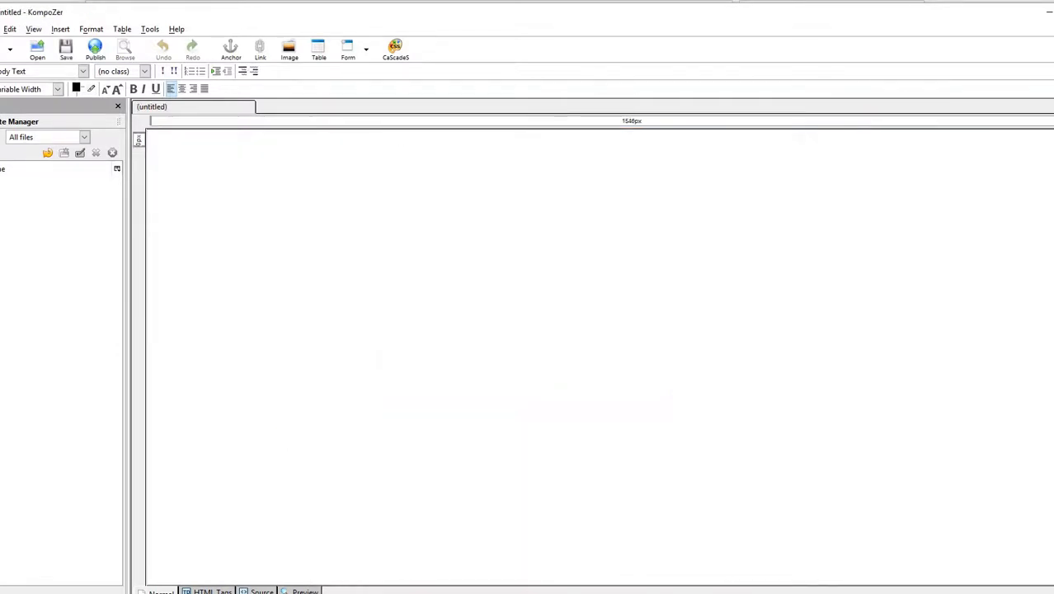
{"action": "left_click", "coordinate": [38, 49]}
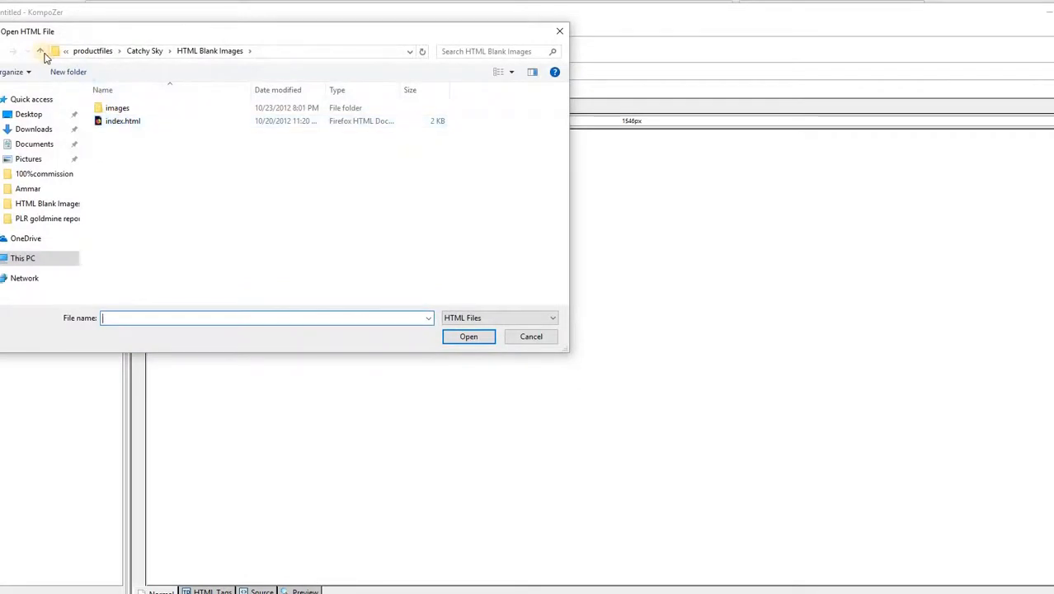
{"action": "left_click", "coordinate": [40, 52]}
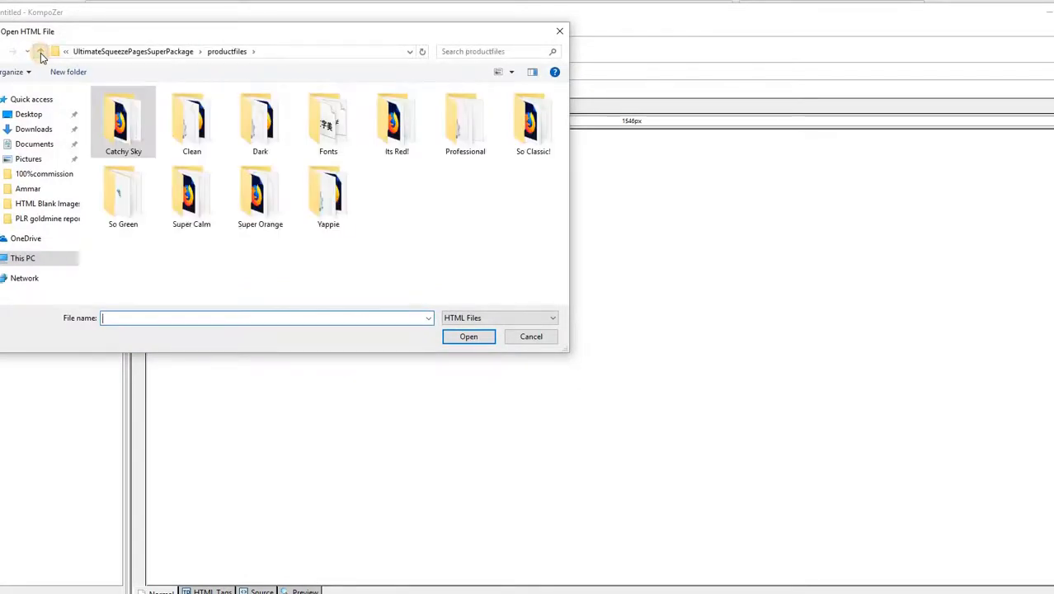
{"action": "left_click", "coordinate": [41, 52]}
{"action": "double_click", "coordinate": [256, 119]}
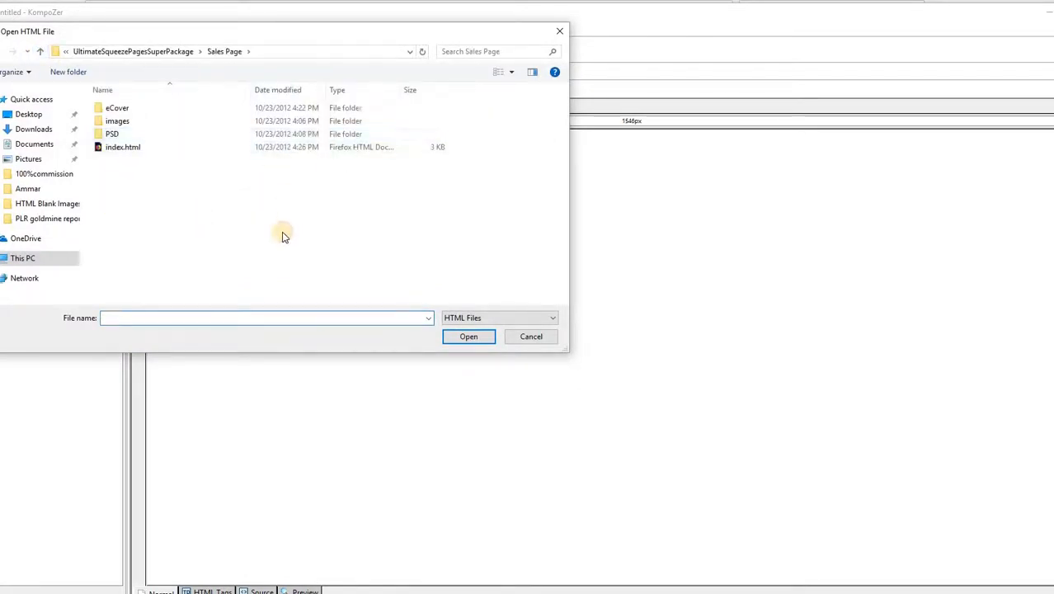
{"action": "left_click", "coordinate": [113, 148]}
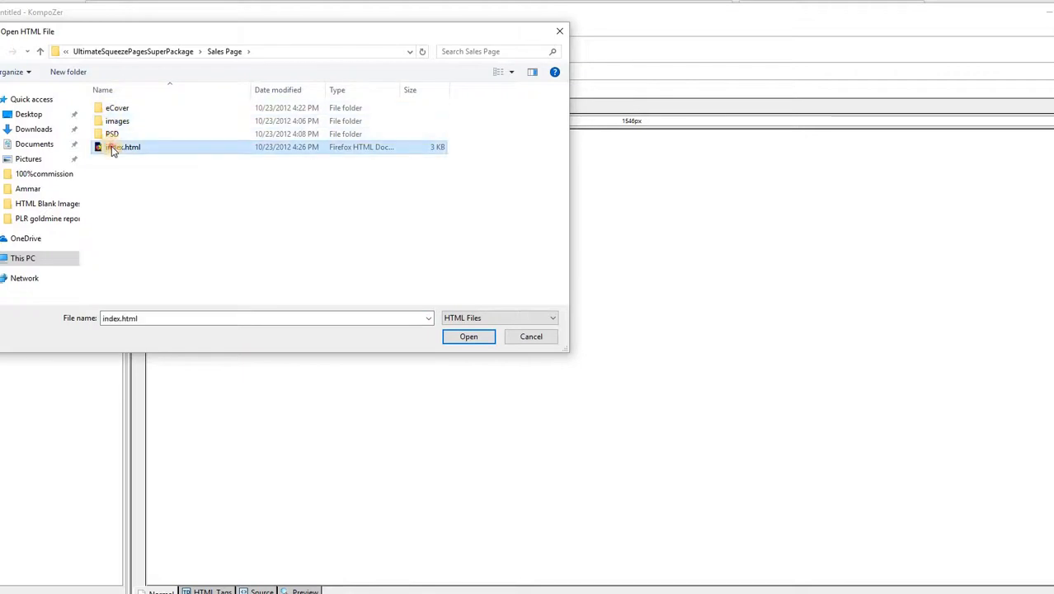
{"action": "double_click", "coordinate": [113, 149]}
{"action": "scroll", "coordinate": [885, 297], "scroll_direction": "down", "scroll_amount": 1}
{"action": "scroll", "coordinate": [876, 298], "scroll_direction": "down", "scroll_amount": 3}
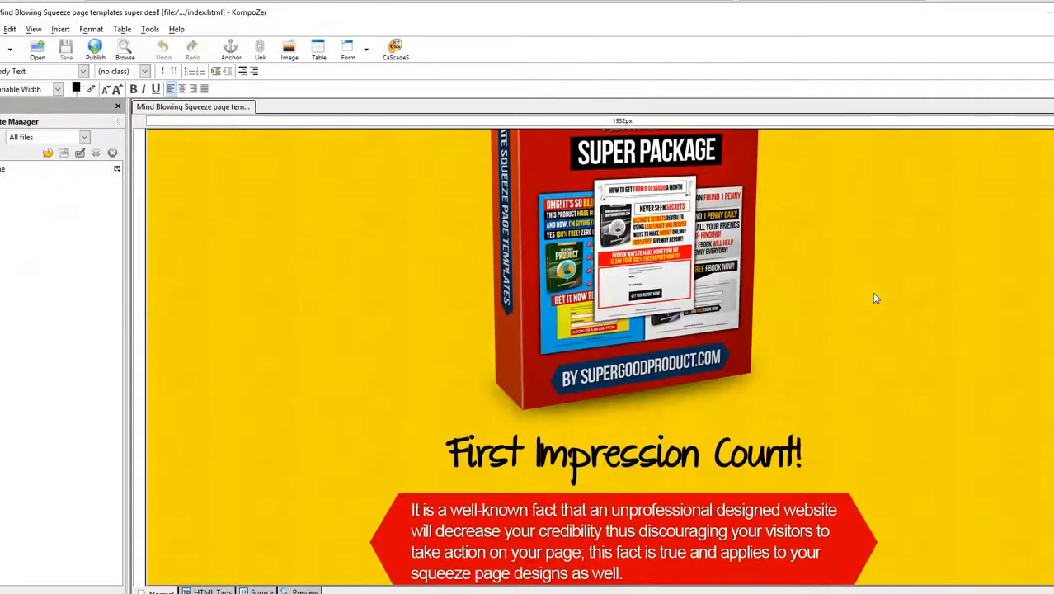
{"action": "scroll", "coordinate": [875, 297], "scroll_direction": "down", "scroll_amount": 3}
{"action": "scroll", "coordinate": [815, 287], "scroll_direction": "down", "scroll_amount": 3}
{"action": "scroll", "coordinate": [766, 291], "scroll_direction": "down", "scroll_amount": 3}
{"action": "scroll", "coordinate": [726, 295], "scroll_direction": "down", "scroll_amount": 3}
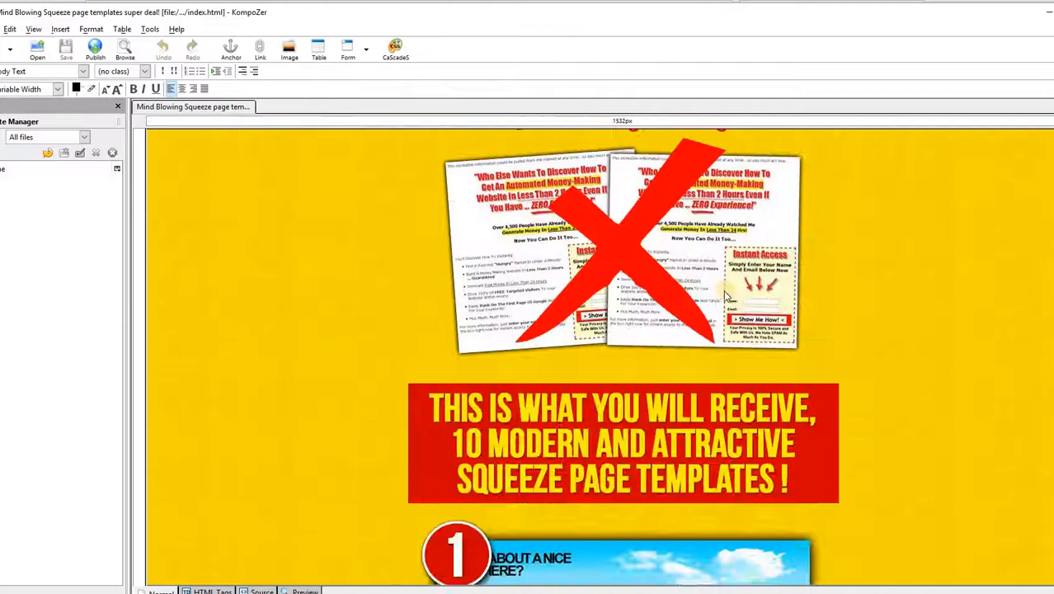
{"action": "scroll", "coordinate": [724, 290], "scroll_direction": "down", "scroll_amount": 3}
{"action": "scroll", "coordinate": [722, 290], "scroll_direction": "down", "scroll_amount": 3}
{"action": "scroll", "coordinate": [719, 295], "scroll_direction": "down", "scroll_amount": 3}
{"action": "scroll", "coordinate": [719, 303], "scroll_direction": "down", "scroll_amount": 3}
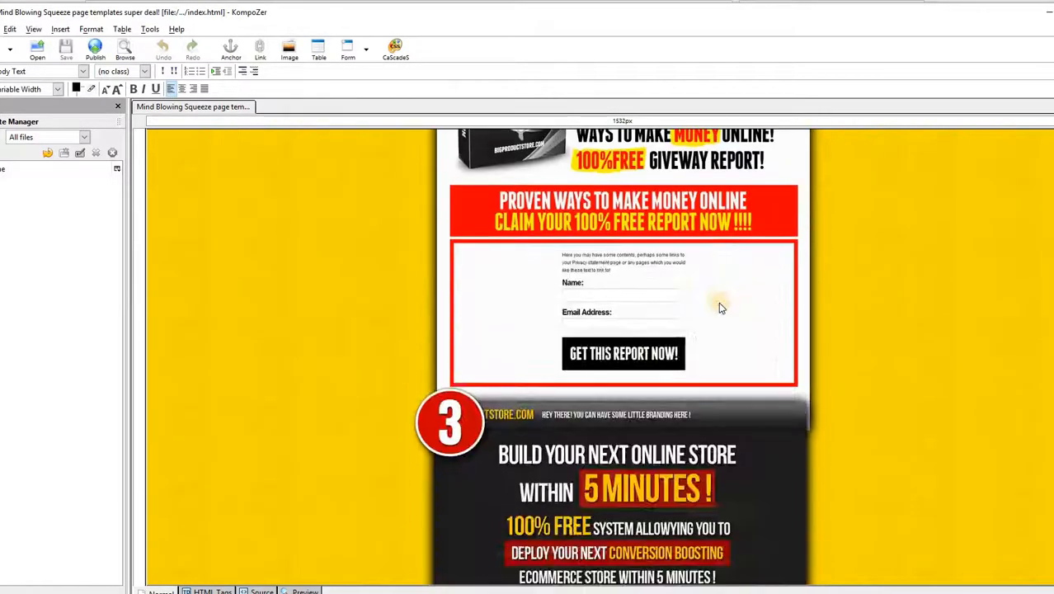
{"action": "scroll", "coordinate": [718, 309], "scroll_direction": "down", "scroll_amount": 3}
{"action": "scroll", "coordinate": [714, 311], "scroll_direction": "down", "scroll_amount": 3}
{"action": "scroll", "coordinate": [717, 317], "scroll_direction": "down", "scroll_amount": 2}
{"action": "scroll", "coordinate": [720, 323], "scroll_direction": "down", "scroll_amount": 3}
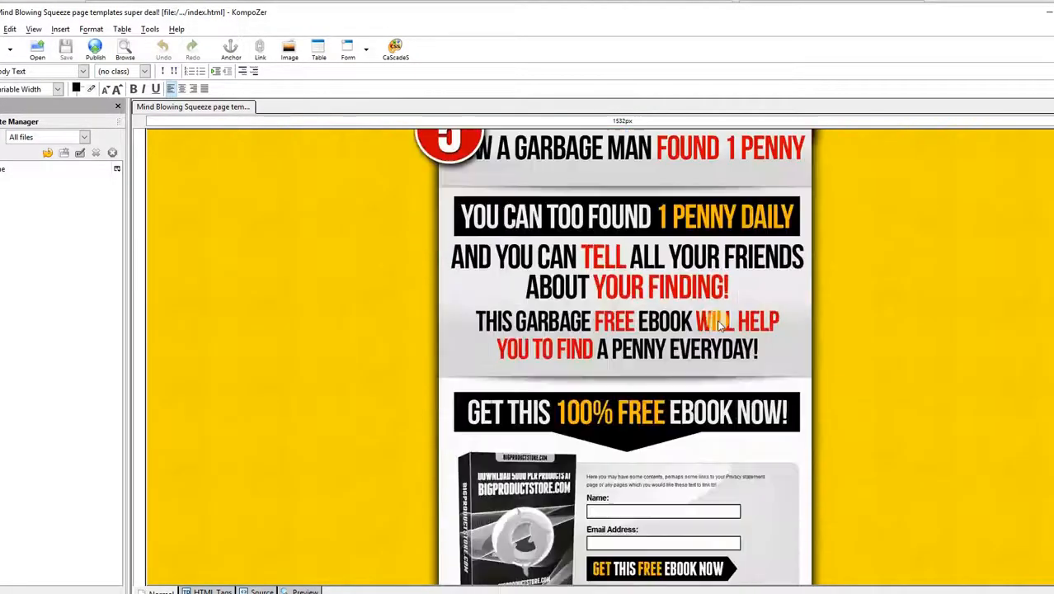
{"action": "scroll", "coordinate": [720, 324], "scroll_direction": "down", "scroll_amount": 3}
{"action": "scroll", "coordinate": [771, 326], "scroll_direction": "up", "scroll_amount": 5}
{"action": "scroll", "coordinate": [775, 317], "scroll_direction": "up", "scroll_amount": 4}
{"action": "scroll", "coordinate": [775, 311], "scroll_direction": "up", "scroll_amount": 5}
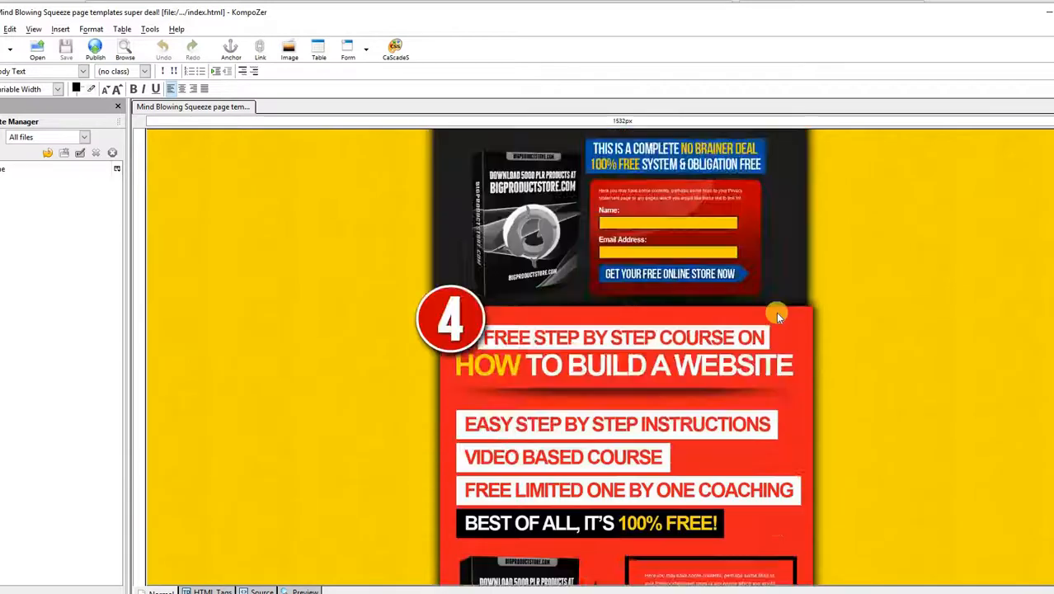
{"action": "scroll", "coordinate": [776, 312], "scroll_direction": "up", "scroll_amount": 4}
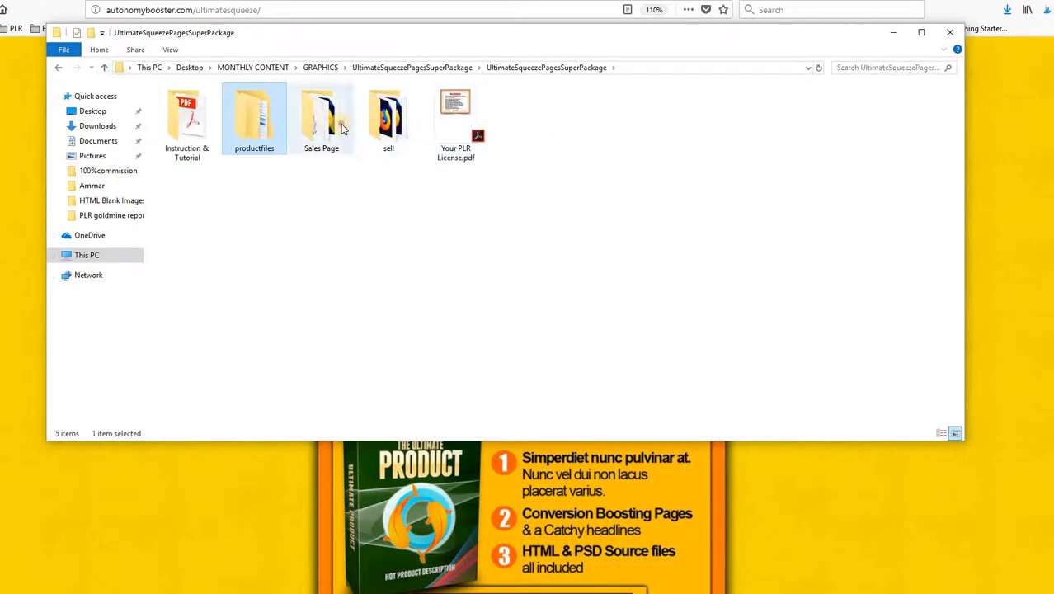
- Browse into productfiles > Its Red! and launch its layout.psd in Photoshop
{"action": "left_click", "coordinate": [331, 125]}
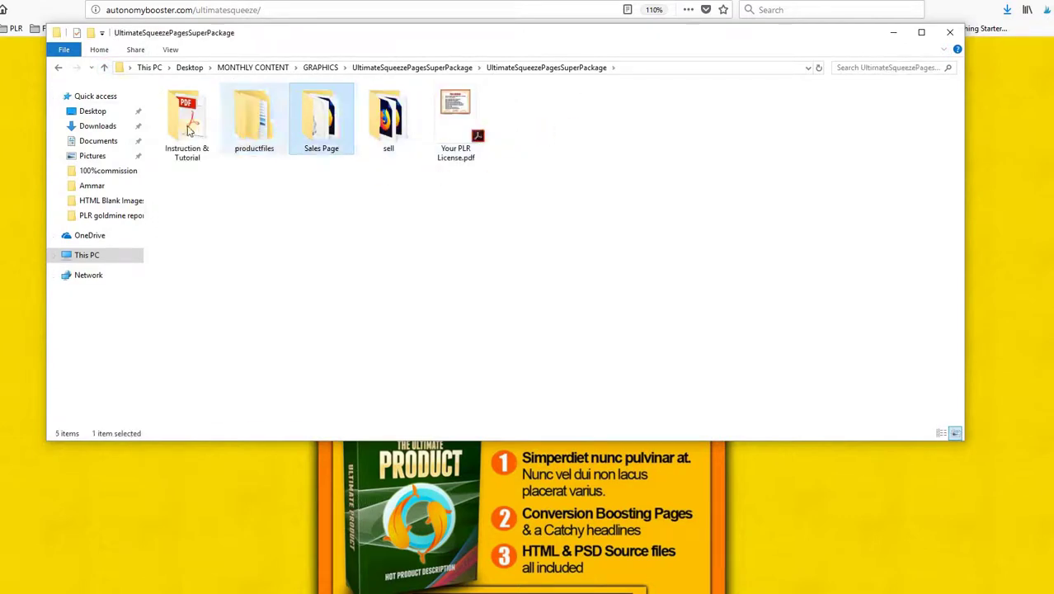
{"action": "double_click", "coordinate": [258, 119]}
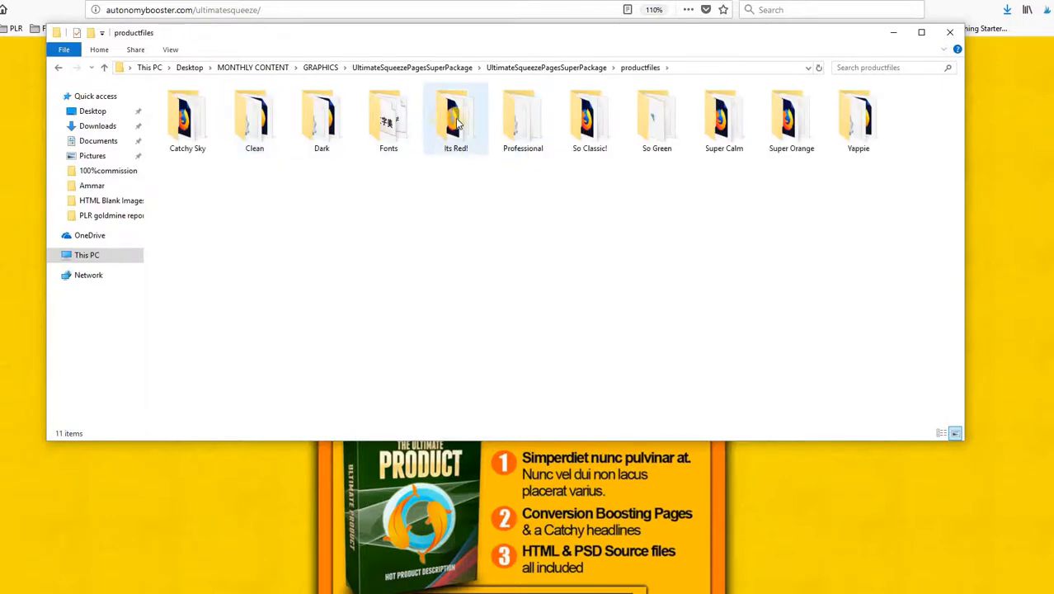
{"action": "left_click", "coordinate": [458, 122]}
{"action": "double_click", "coordinate": [459, 122]}
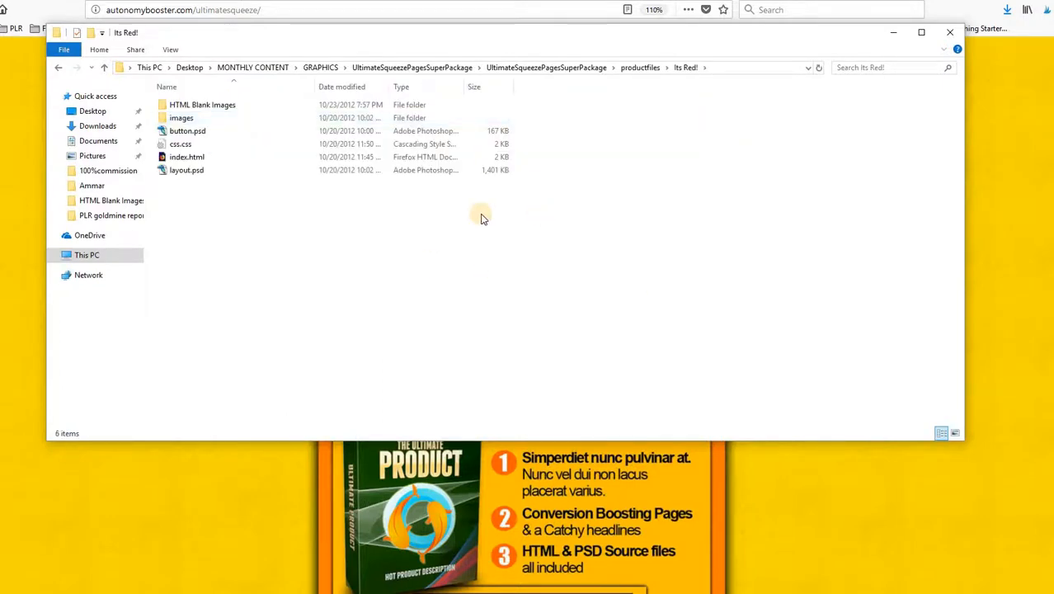
{"action": "double_click", "coordinate": [188, 170]}
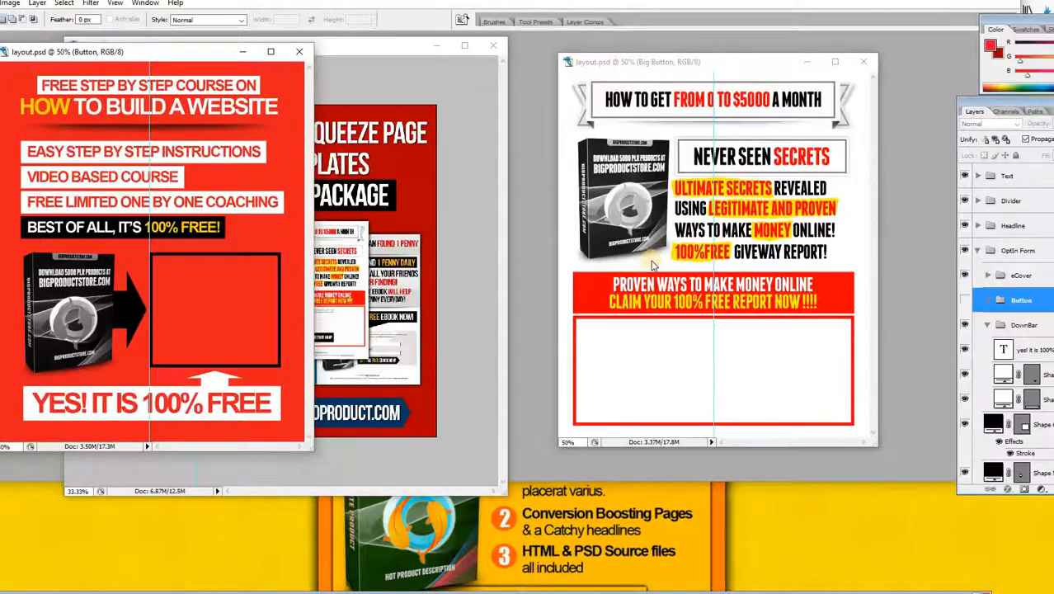
- Rearrange the Photoshop document windows and close the button layout and flat.psd documents
{"action": "left_click_drag", "start_coordinate": [194, 51], "coordinate": [423, 28]}
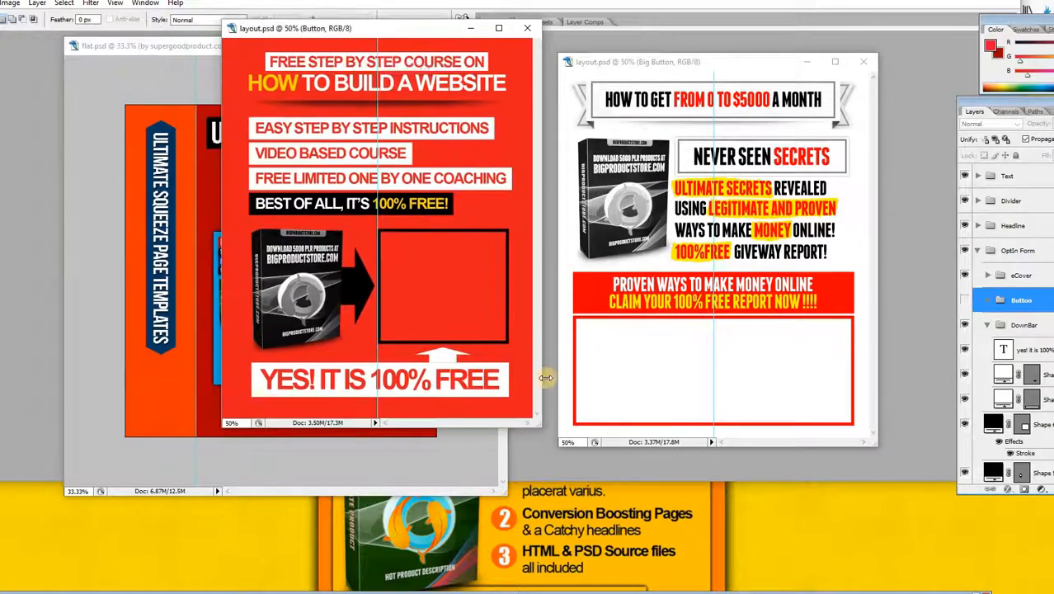
{"action": "left_click_drag", "start_coordinate": [541, 426], "coordinate": [802, 502]}
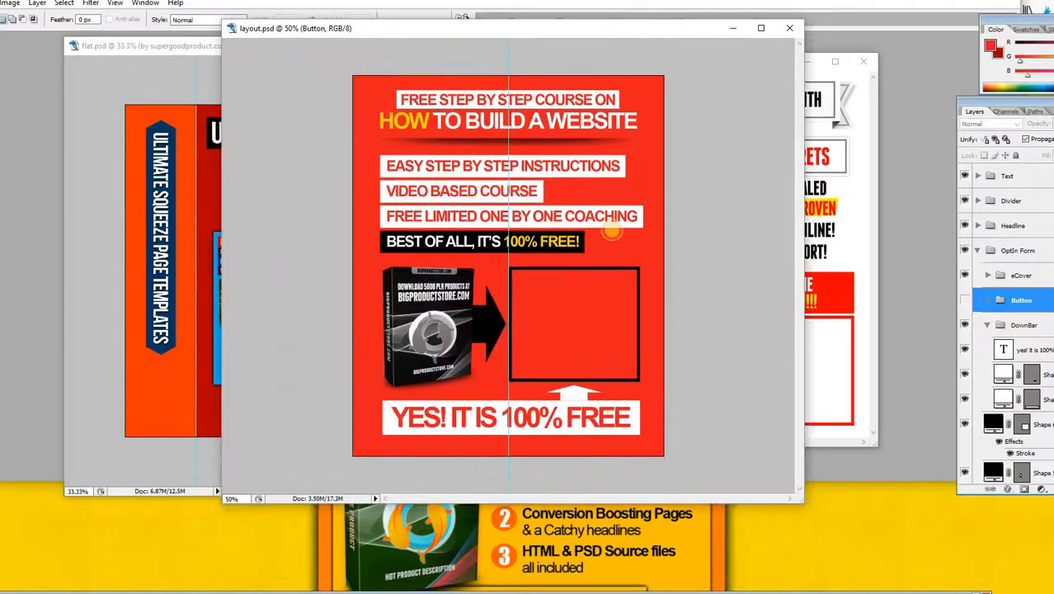
{"action": "left_click", "coordinate": [792, 30]}
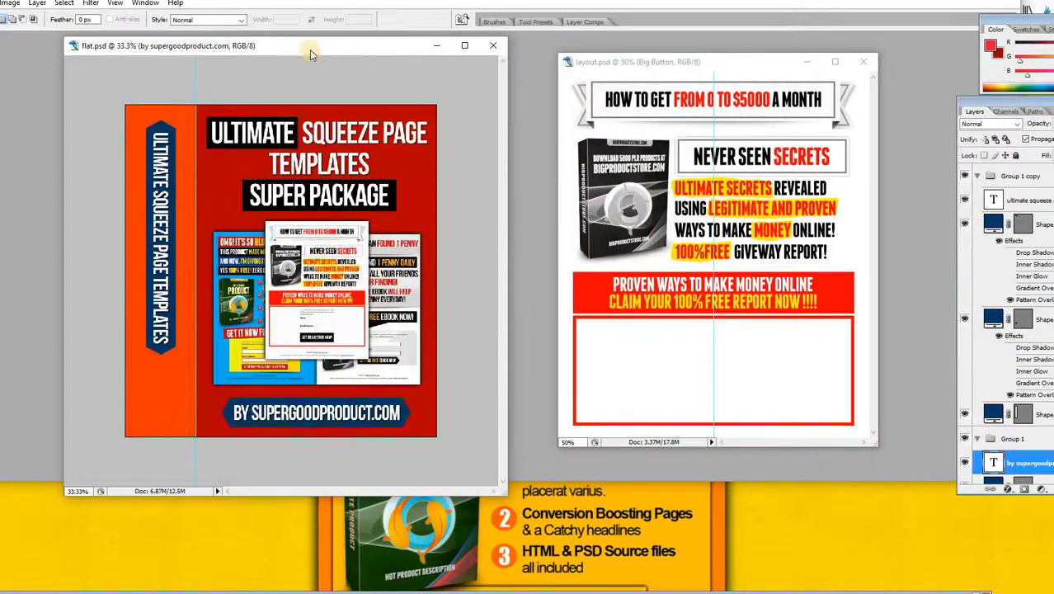
{"action": "left_click_drag", "start_coordinate": [309, 49], "coordinate": [323, 55]}
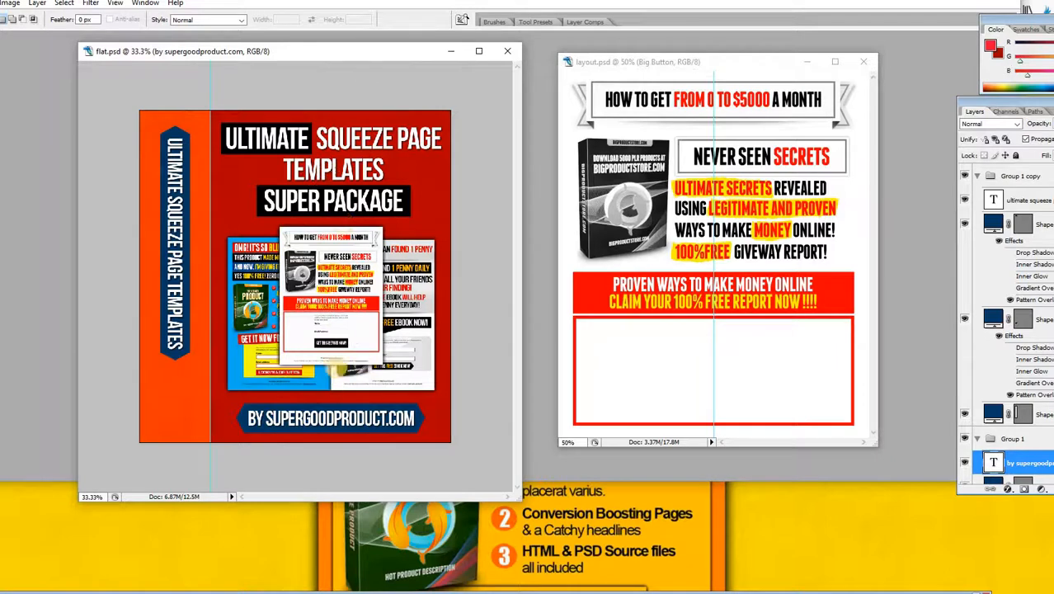
{"action": "left_click", "coordinate": [509, 53]}
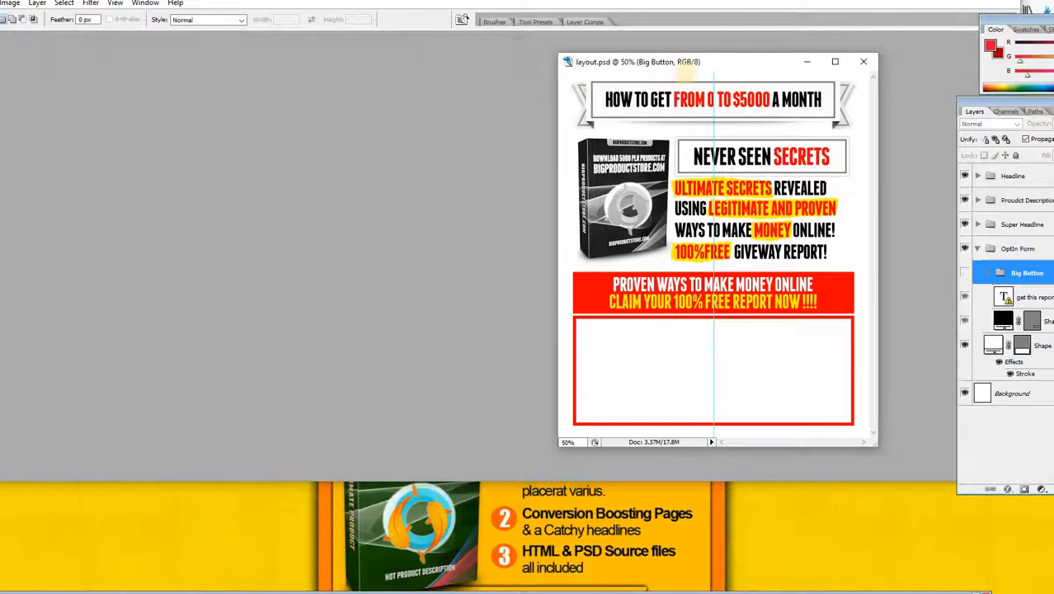
- Move the remaining Big Button layout window left and enlarge it
{"action": "left_click_drag", "start_coordinate": [685, 71], "coordinate": [400, 72]}
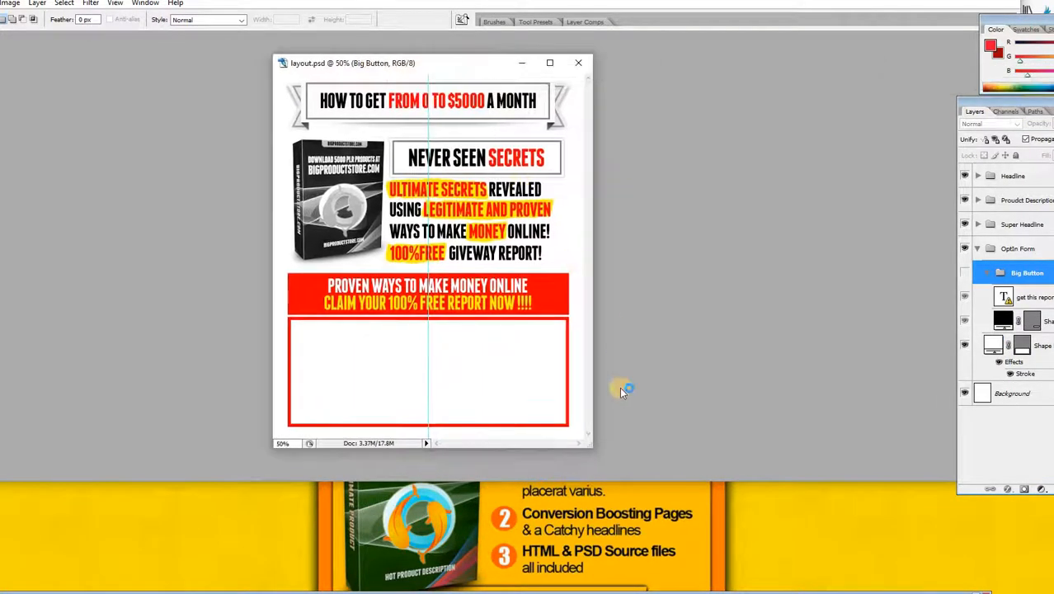
{"action": "left_click_drag", "start_coordinate": [592, 446], "coordinate": [630, 464]}
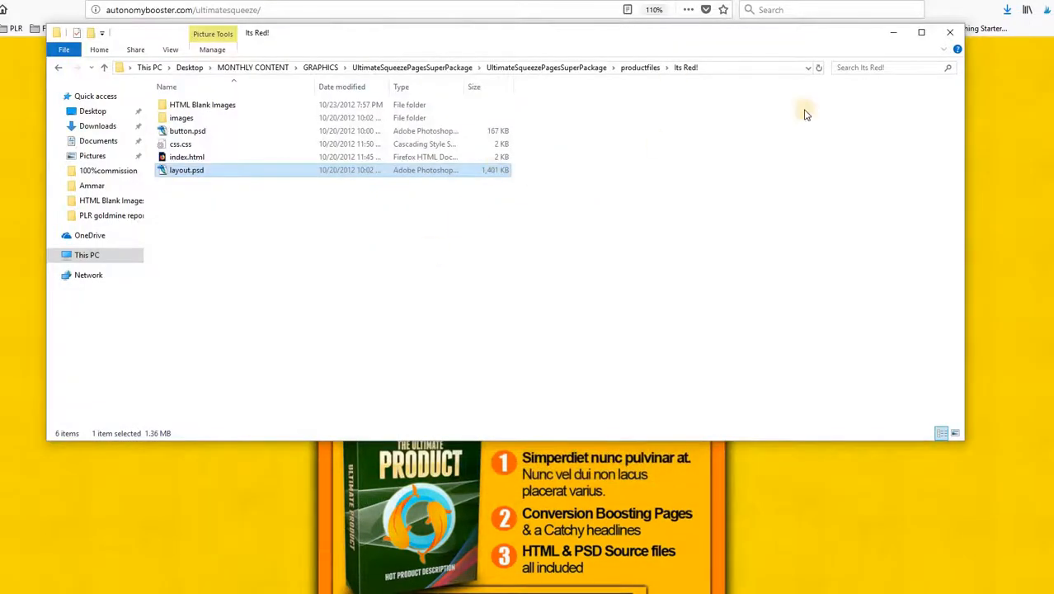
- Minimize File Explorer to reveal the Ultimate Squeeze sales page in Firefox
{"action": "left_click", "coordinate": [890, 35]}
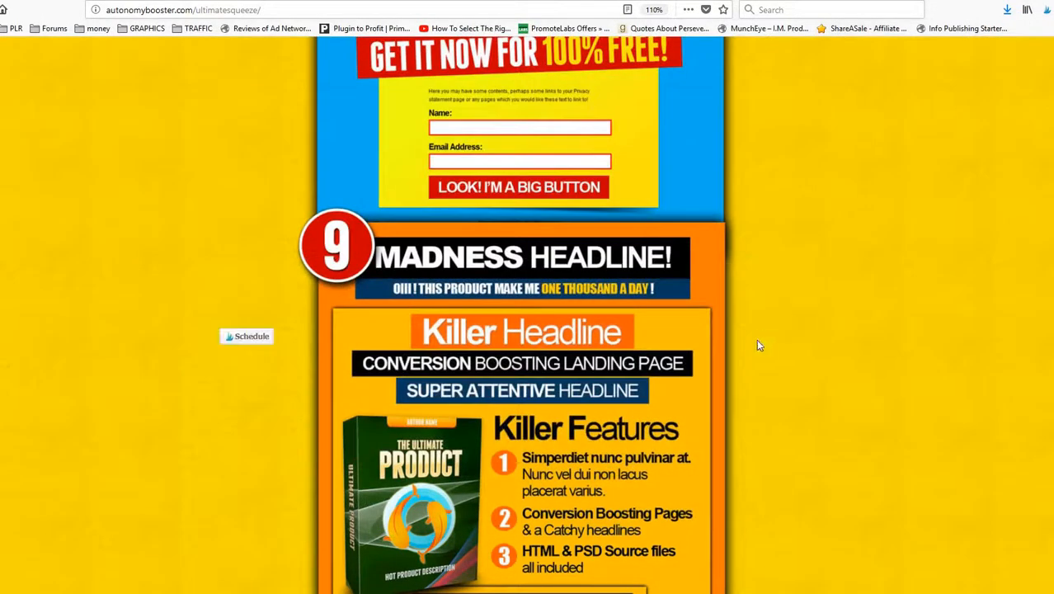
{"action": "scroll", "coordinate": [772, 324], "scroll_direction": "down", "scroll_amount": 2}
{"action": "scroll", "coordinate": [773, 324], "scroll_direction": "down", "scroll_amount": 1}
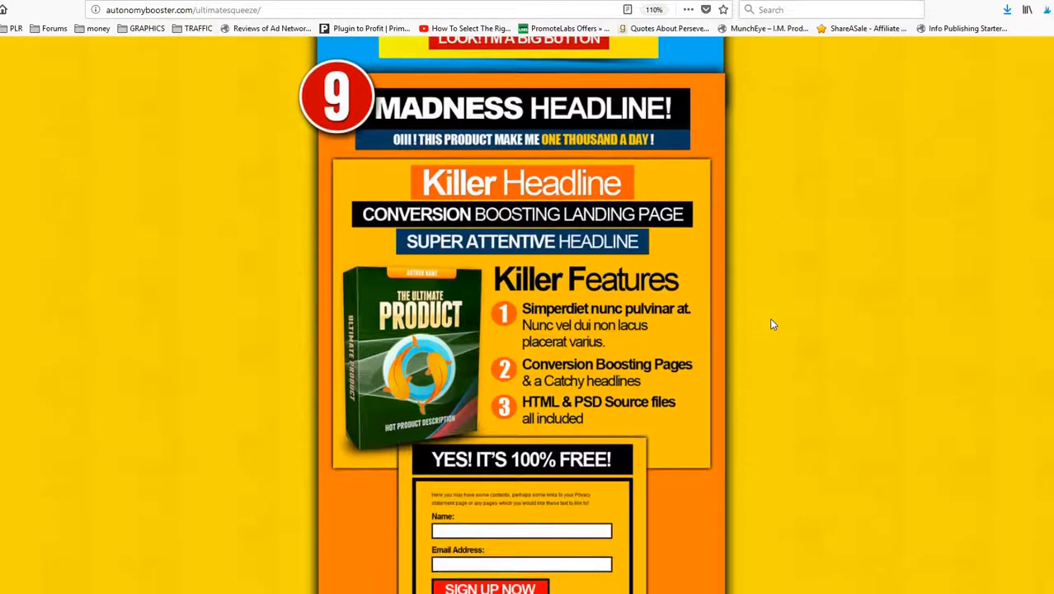
{"action": "scroll", "coordinate": [773, 324], "scroll_direction": "down", "scroll_amount": 1}
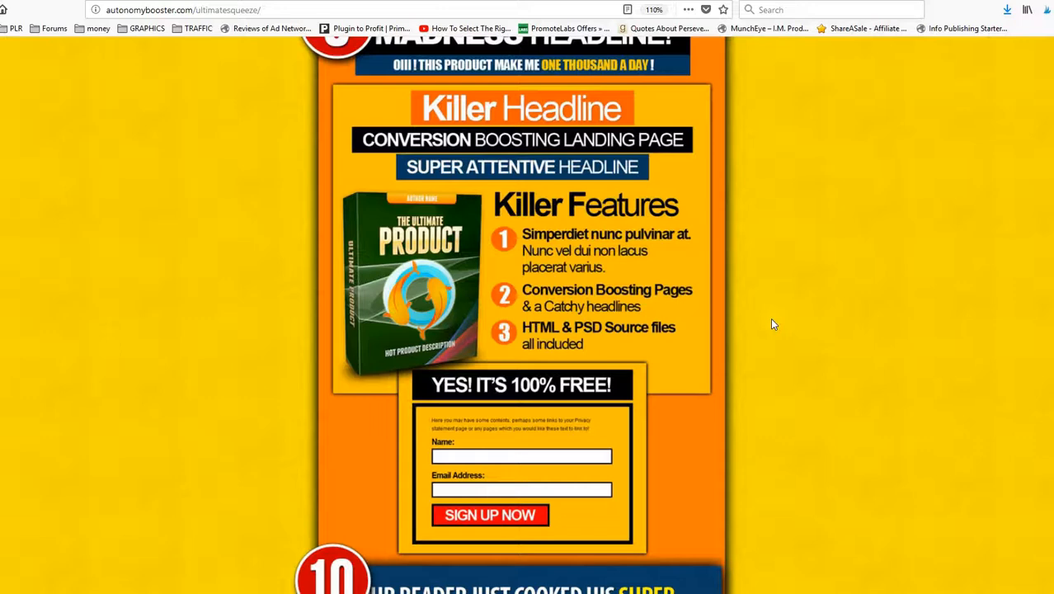
{"action": "scroll", "coordinate": [773, 324], "scroll_direction": "down", "scroll_amount": 5}
{"action": "scroll", "coordinate": [772, 322], "scroll_direction": "down", "scroll_amount": 5}
{"action": "scroll", "coordinate": [775, 326], "scroll_direction": "down", "scroll_amount": 2}
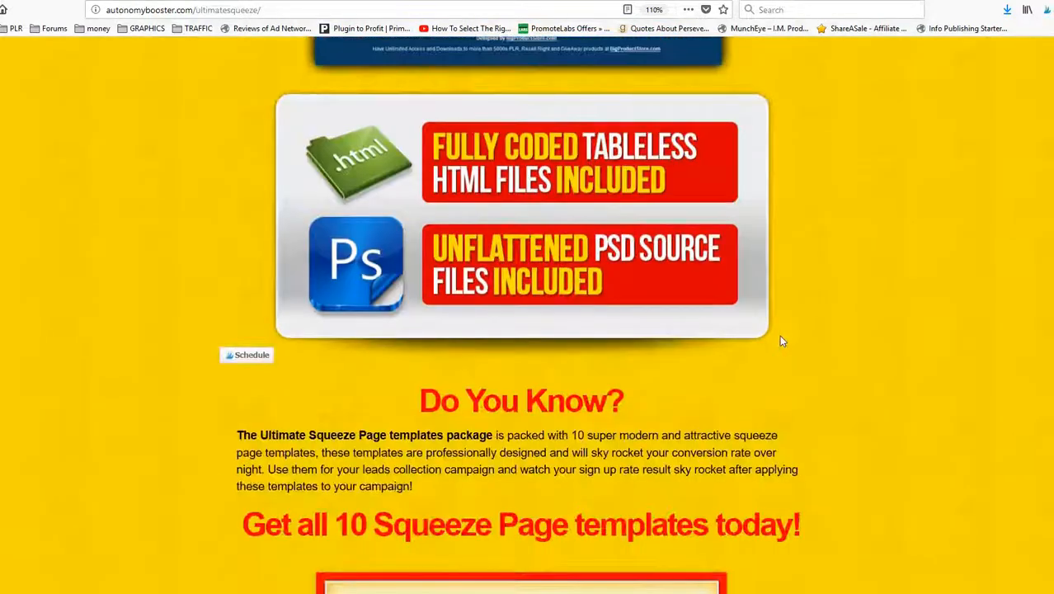
{"action": "scroll", "coordinate": [820, 342], "scroll_direction": "up", "scroll_amount": 4}
{"action": "scroll", "coordinate": [841, 334], "scroll_direction": "up", "scroll_amount": 5}
{"action": "scroll", "coordinate": [781, 330], "scroll_direction": "up", "scroll_amount": 5}
{"action": "scroll", "coordinate": [781, 330], "scroll_direction": "up", "scroll_amount": 4}
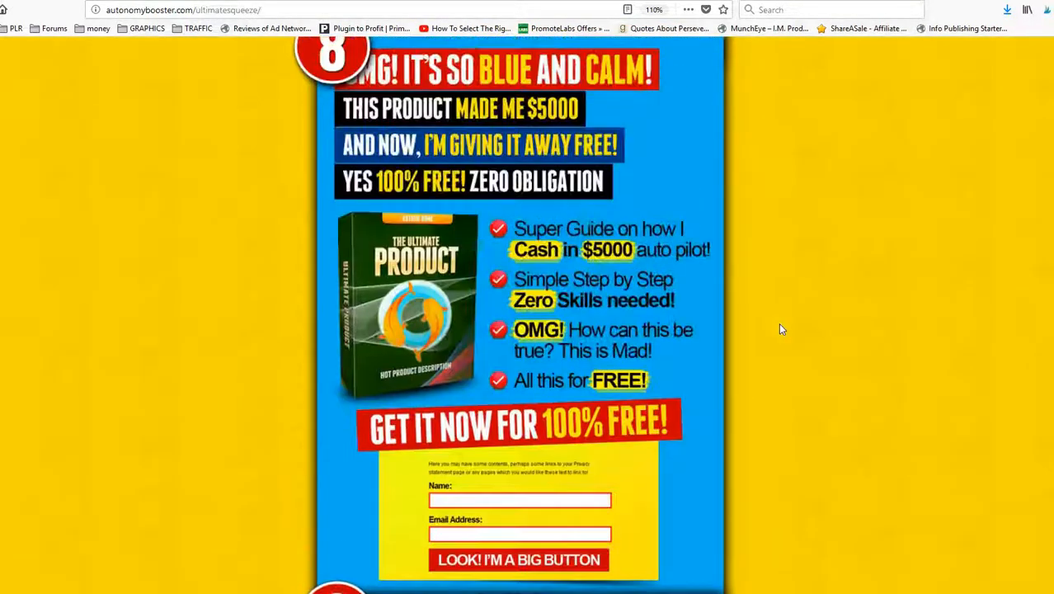